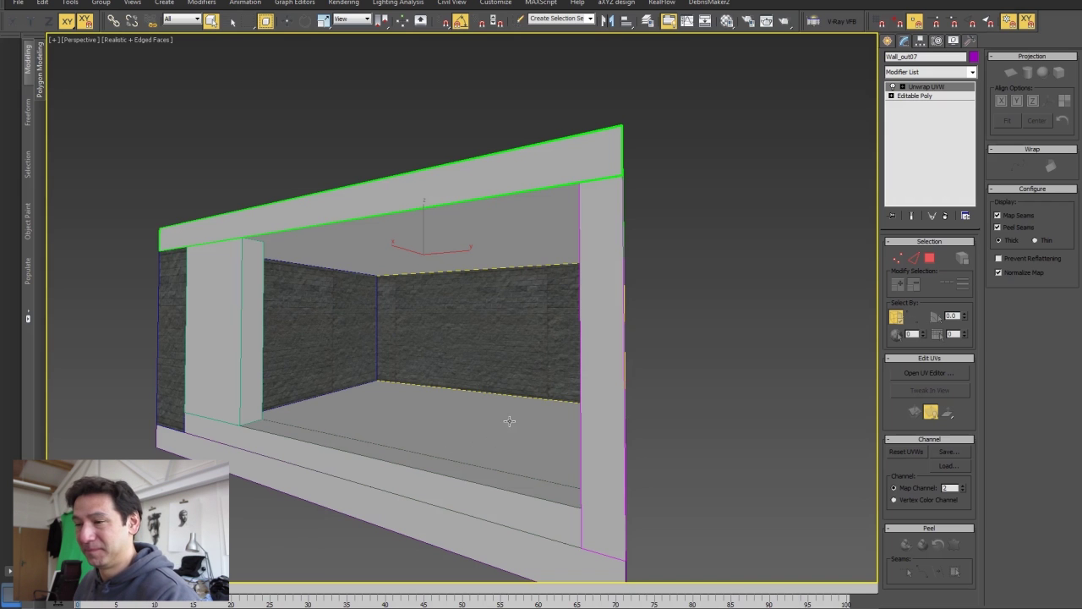
# Orbit above the wall frame and show its UV layout in the Edit UVWs editor.
pyautogui.keyDown('alt'); pyautogui.moveTo(529, 361); pyautogui.dragTo(604, 336, button='middle'); pyautogui.keyUp('alt')
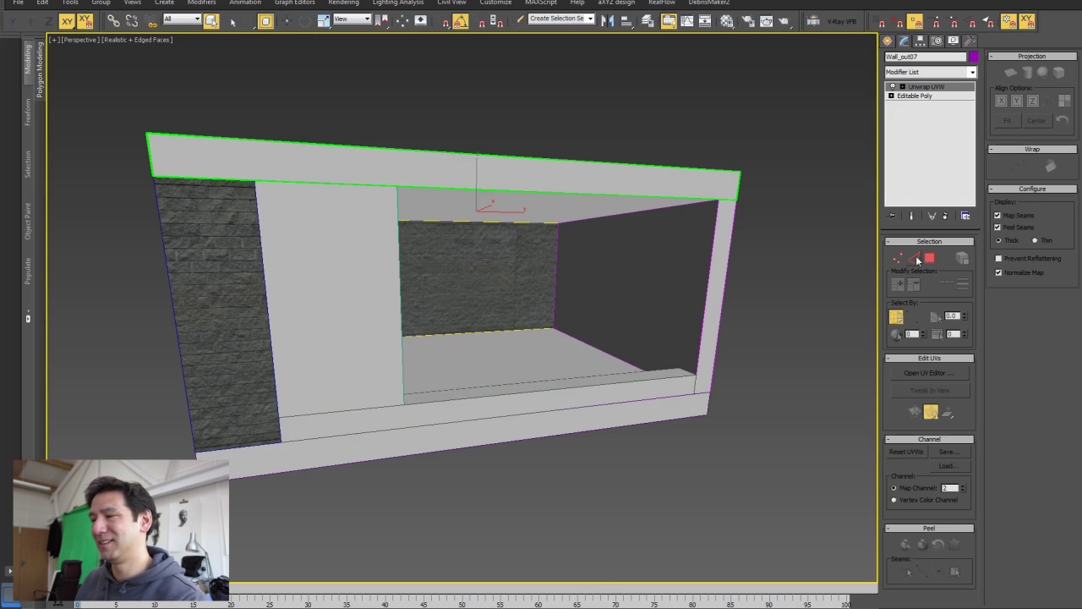
pyautogui.click(921, 373)
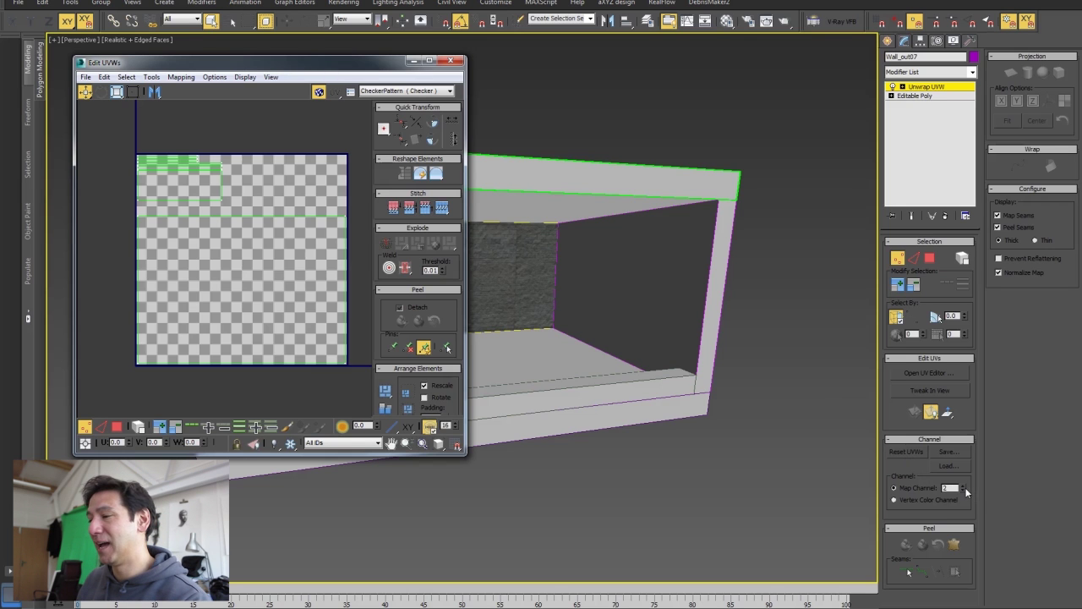
# Inspect the wall frame's ceiling faces and their UVs in Polygon mode, then leave Polygon mode.
pyautogui.scroll(5, 605, 286)
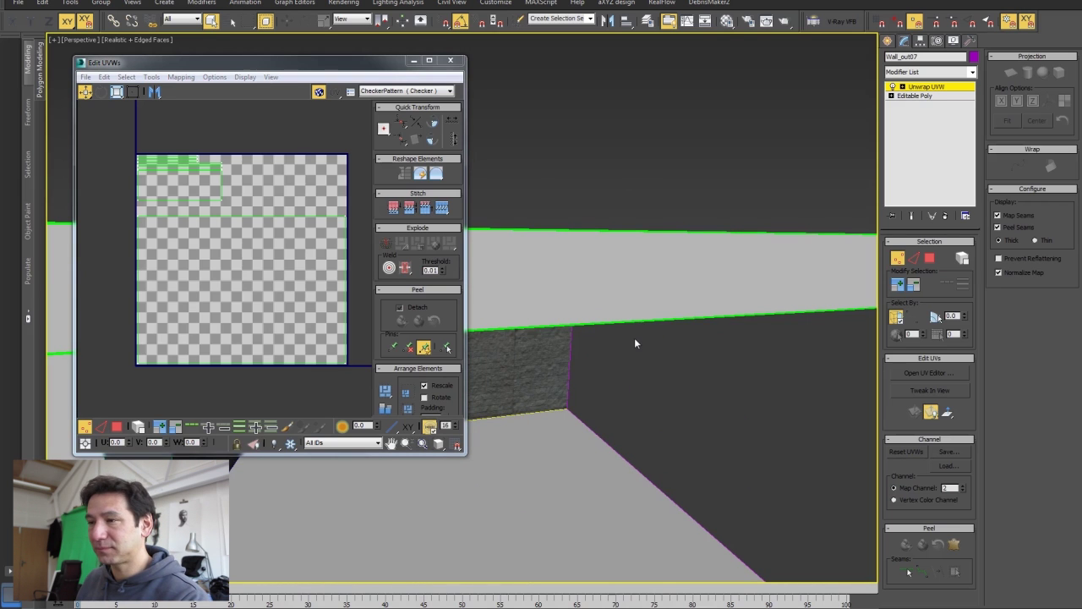
pyautogui.keyDown('alt'); pyautogui.moveTo(634, 337); pyautogui.dragTo(613, 318, button='middle'); pyautogui.keyUp('alt')
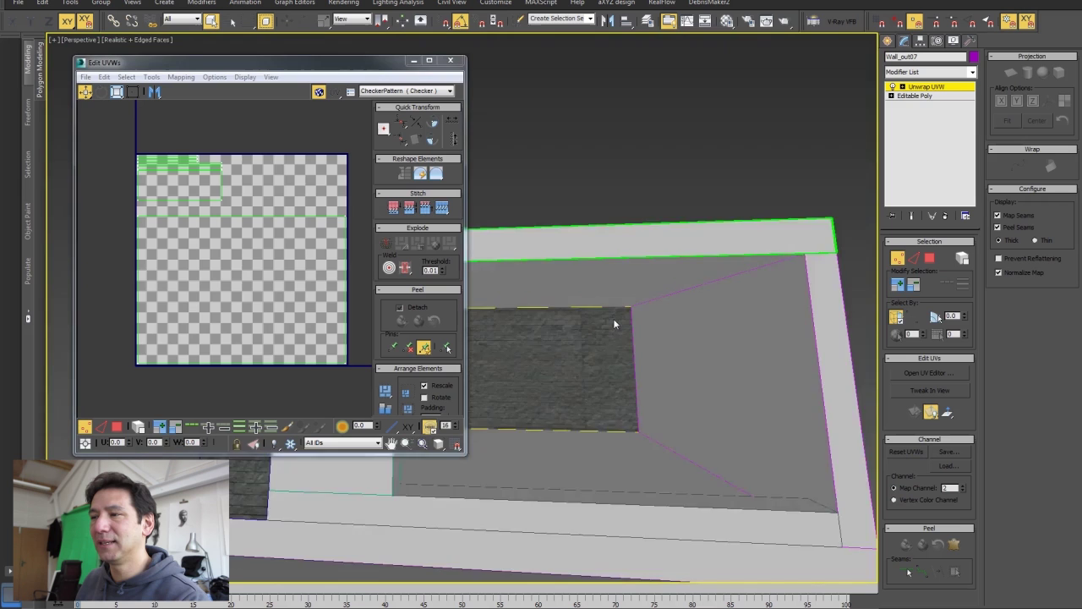
pyautogui.scroll(-5, 612, 318)
pyautogui.click(930, 258)
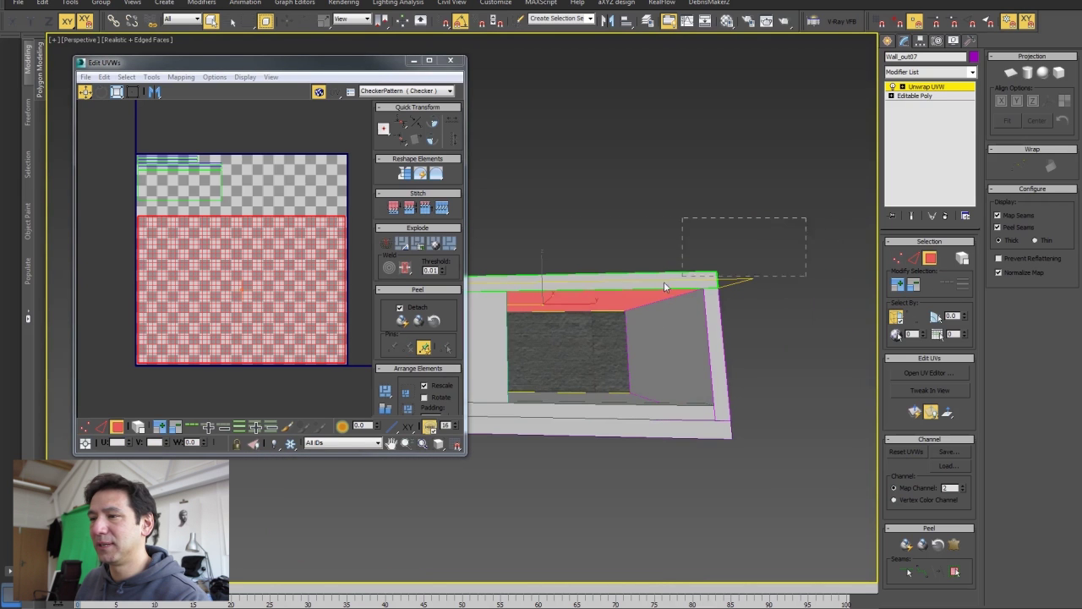
pyautogui.keyDown('alt'); pyautogui.moveTo(664, 287); pyautogui.dragTo(621, 361, button='middle'); pyautogui.keyUp('alt')
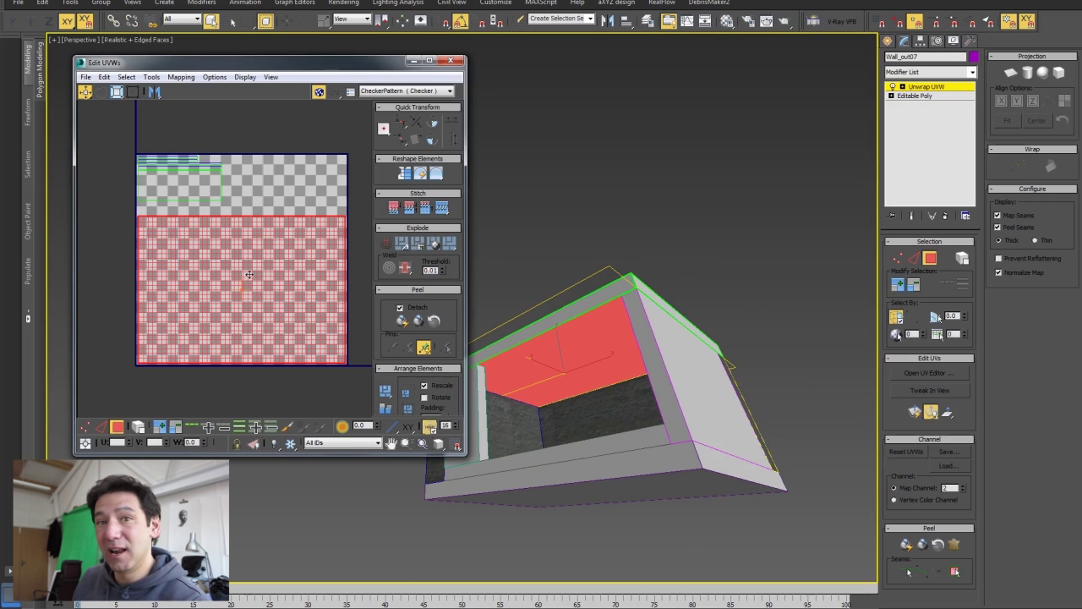
pyautogui.scroll(2, 240, 273)
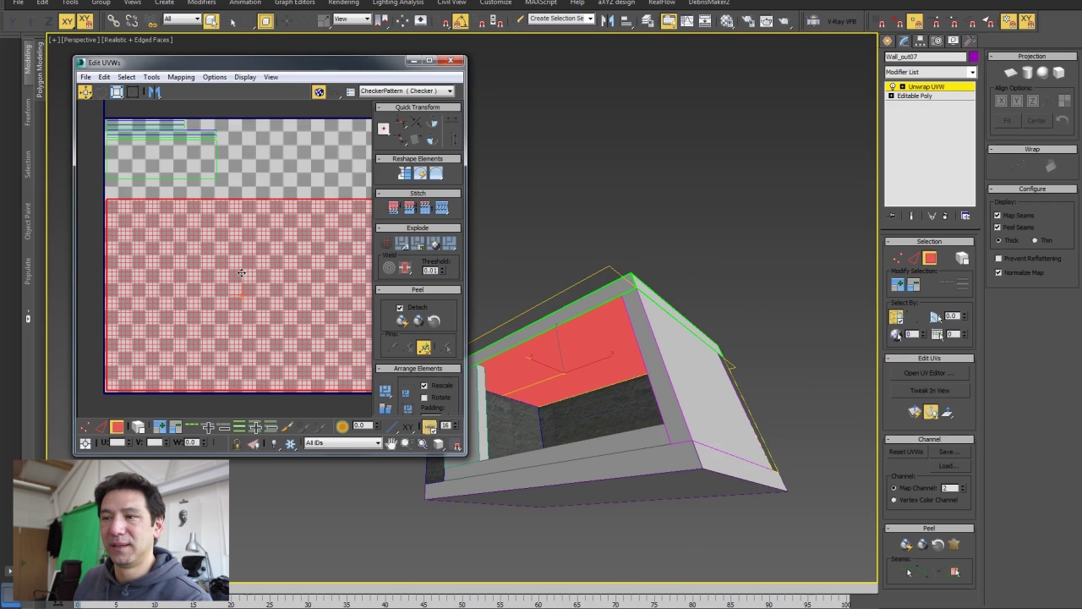
pyautogui.moveTo(297, 284); pyautogui.dragTo(280, 294, button='middle')
pyautogui.keyDown('alt'); pyautogui.moveTo(661, 313); pyautogui.dragTo(700, 317, button='middle'); pyautogui.keyUp('alt')
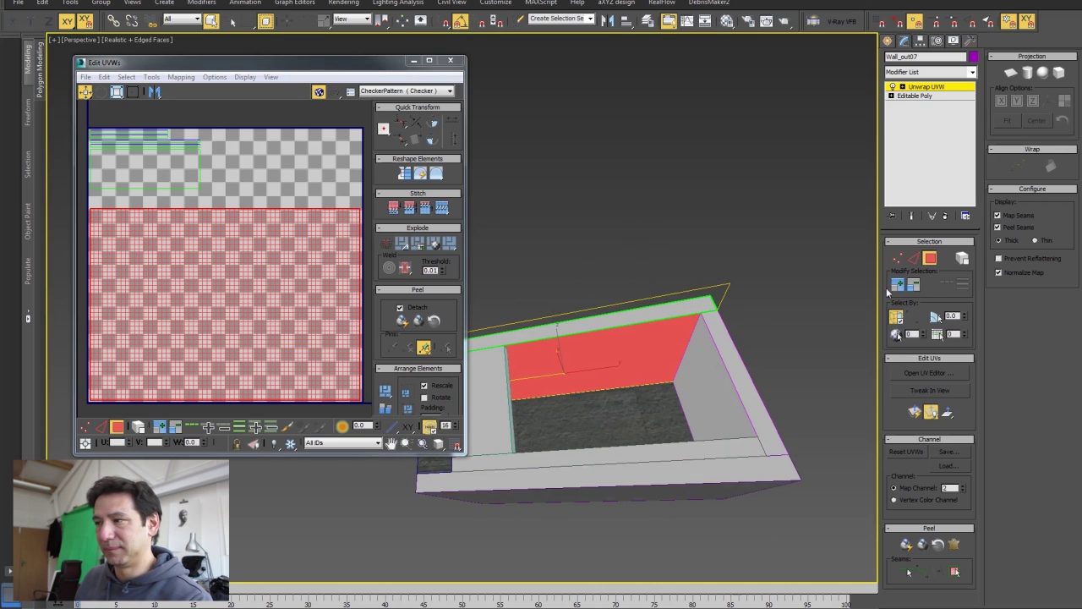
pyautogui.click(930, 258)
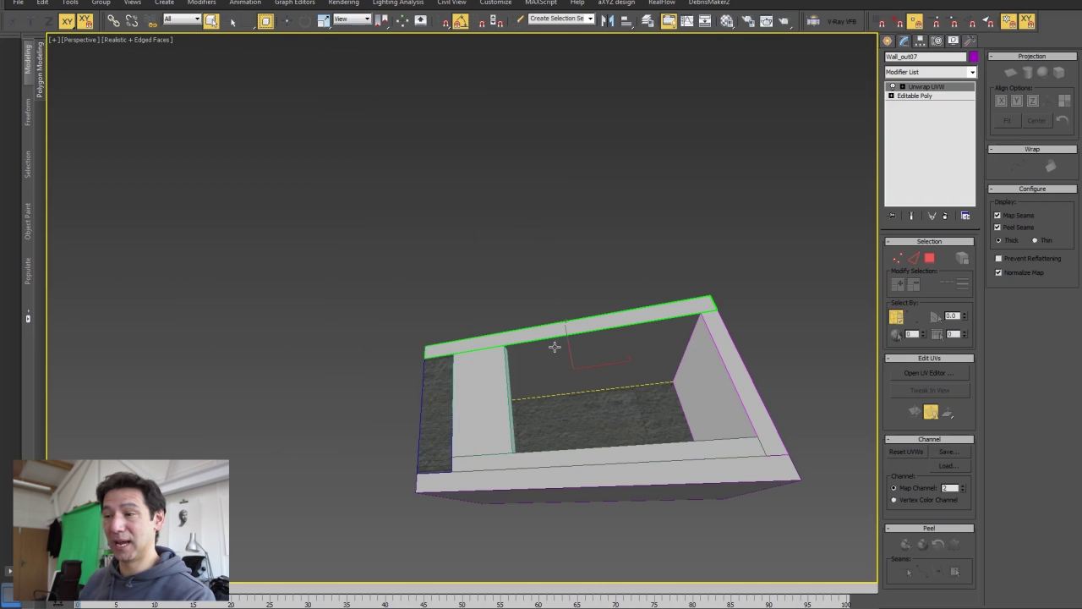
pyautogui.scroll(-2, 454, 327)
# Select the floor box and another floor object to inspect them.
pyautogui.scroll(5, 451, 324)
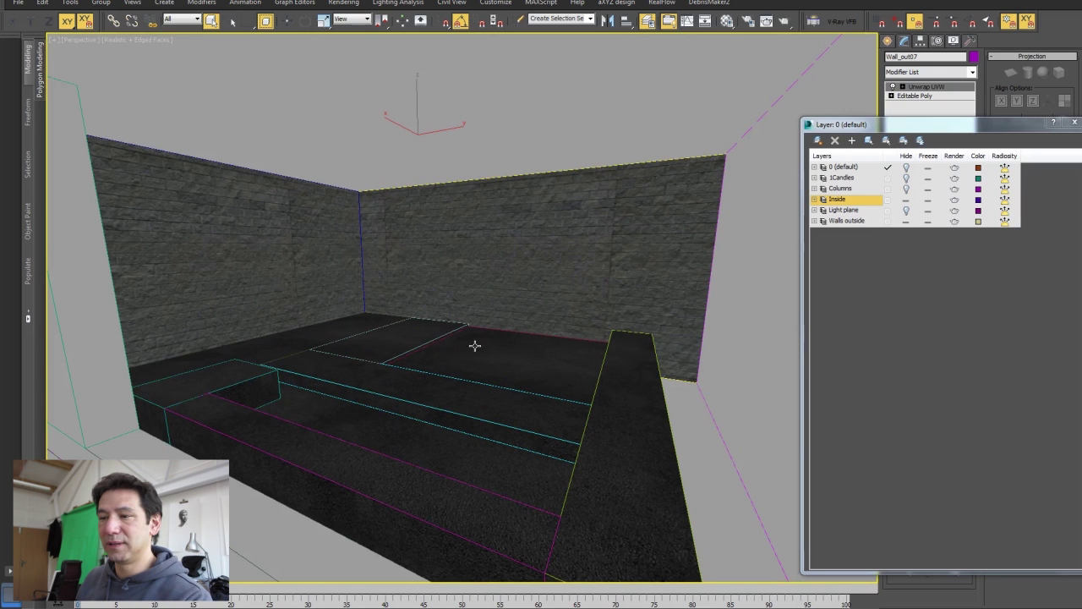
pyautogui.click(316, 451)
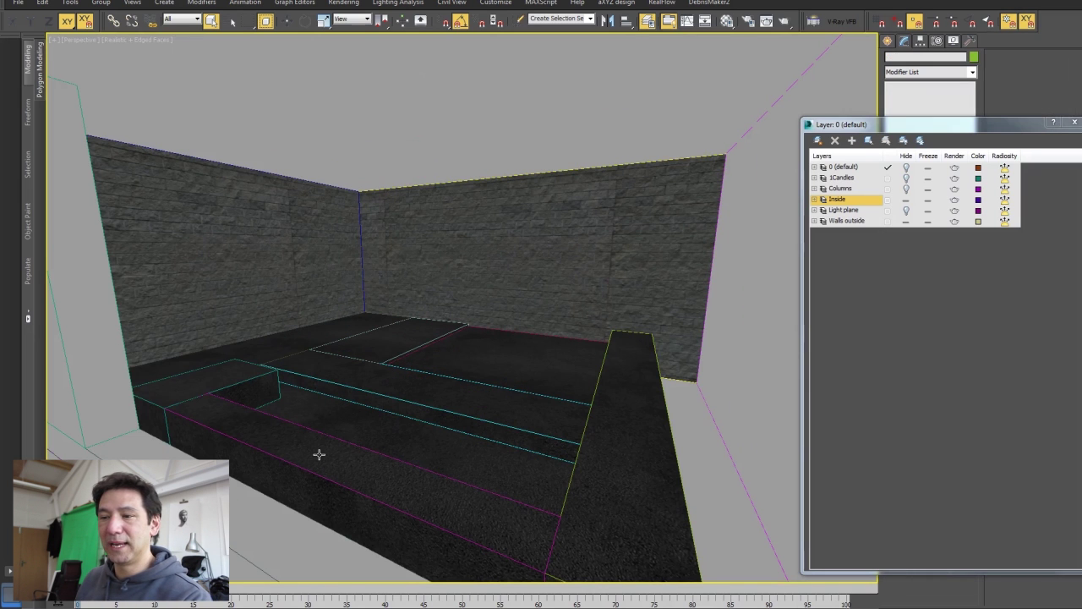
pyautogui.click(345, 388)
pyautogui.click(411, 345)
pyautogui.click(617, 390)
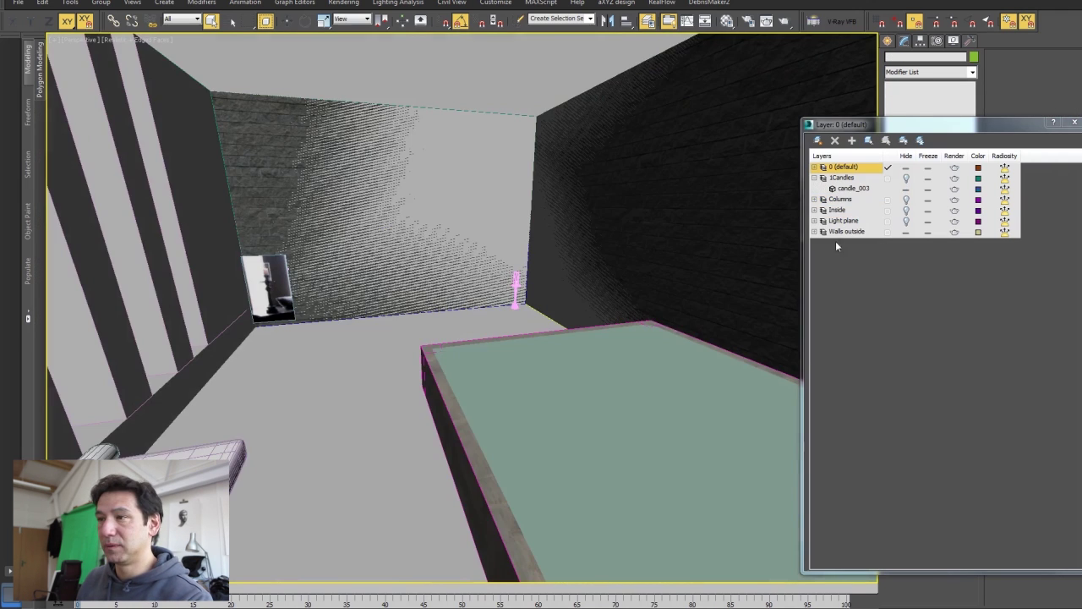
# Check the back wall, then switch to the Unreal Engine editor showing the Spa level.
pyautogui.click(530, 118)
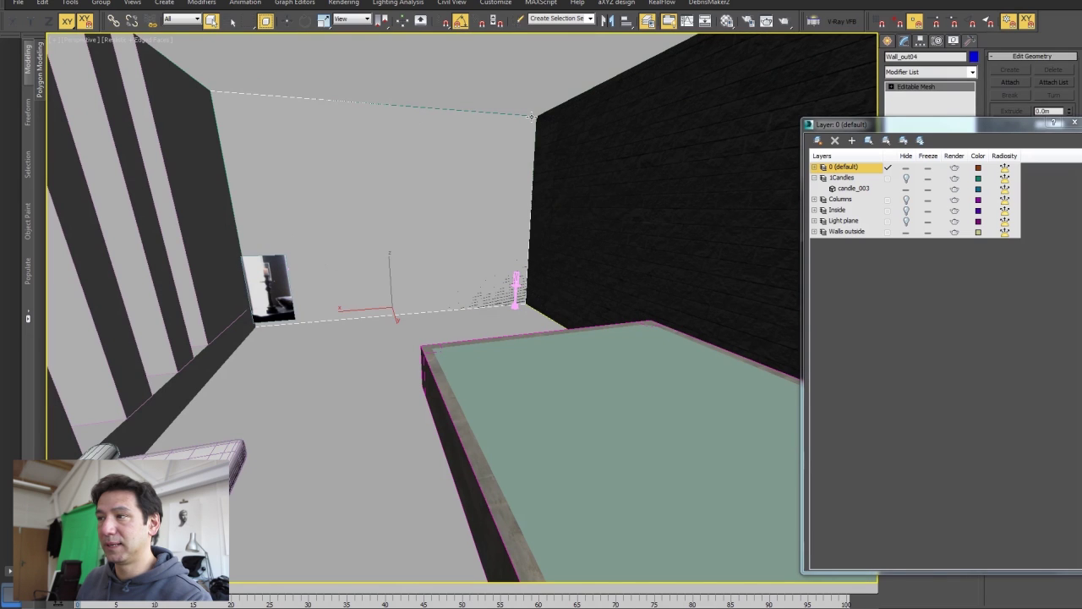
pyautogui.click(531, 114)
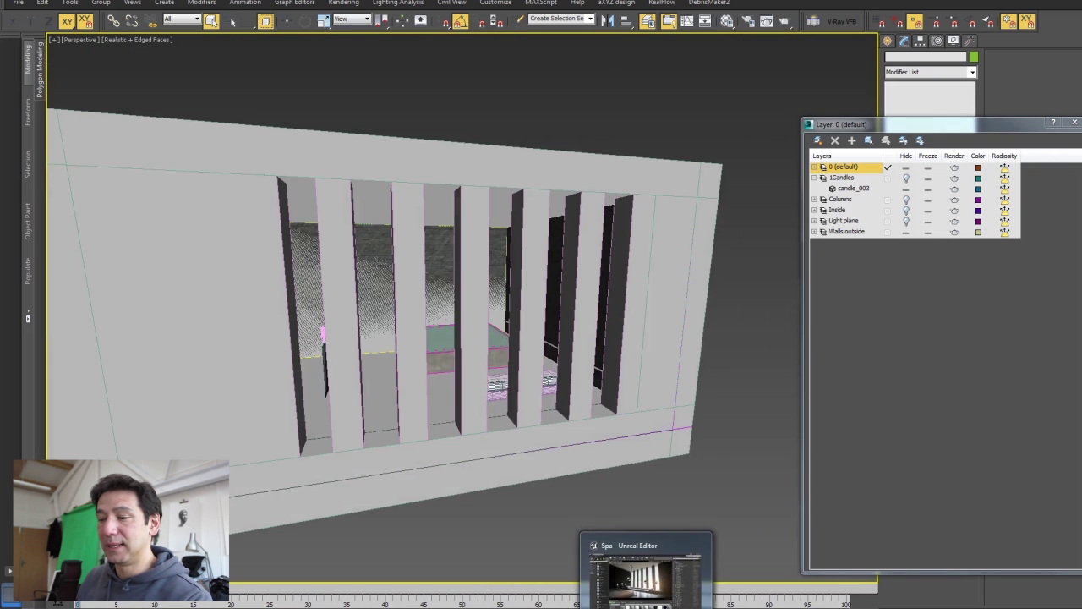
pyautogui.click(645, 571)
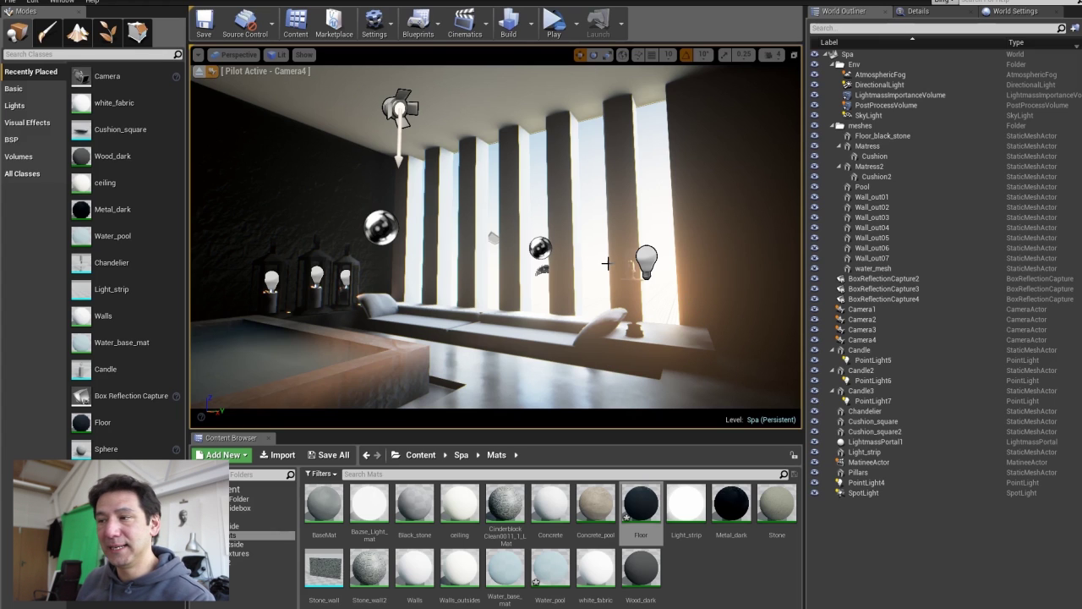
# Switch the spa viewport's view mode to Lighting Only.
pyautogui.click(278, 54)
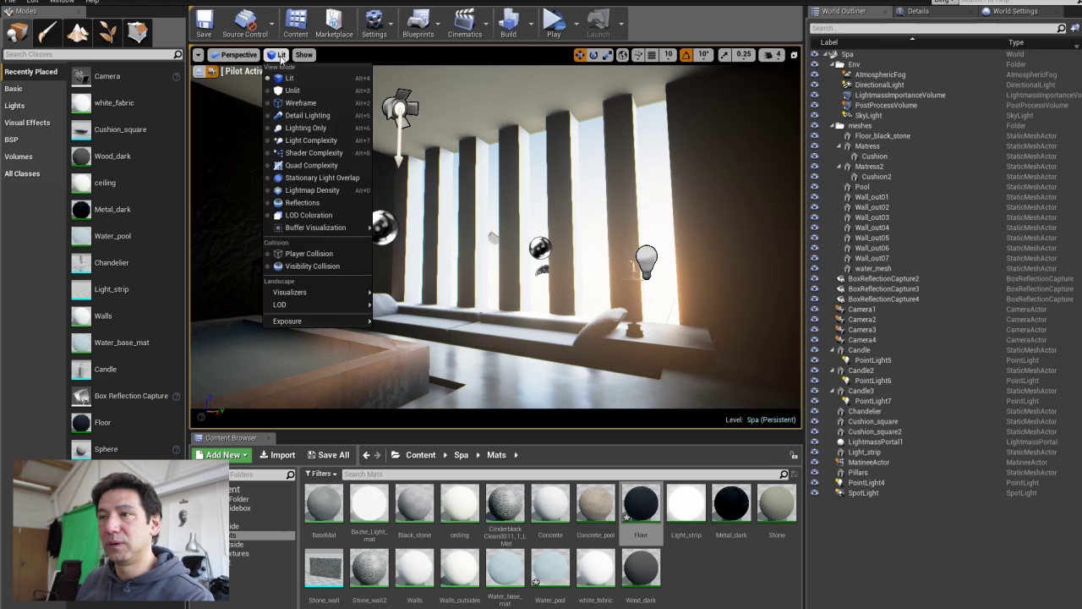
pyautogui.click(292, 128)
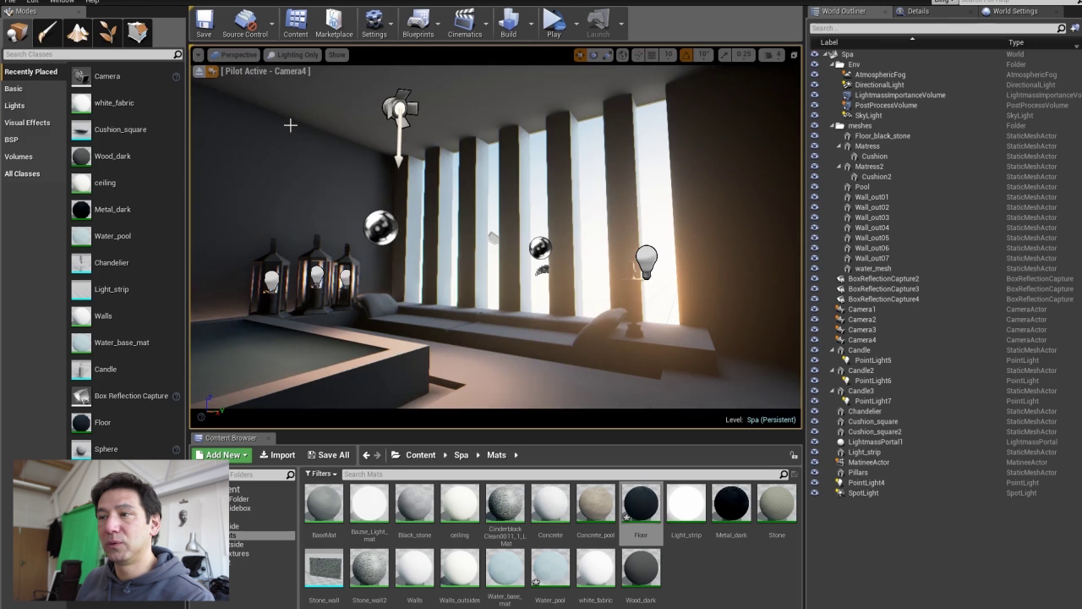
pyautogui.moveTo(490, 225); pyautogui.dragTo(553, 178)
# Select the SpotLight and fly Camera4 around the room to see its light cone.
pyautogui.click(505, 146)
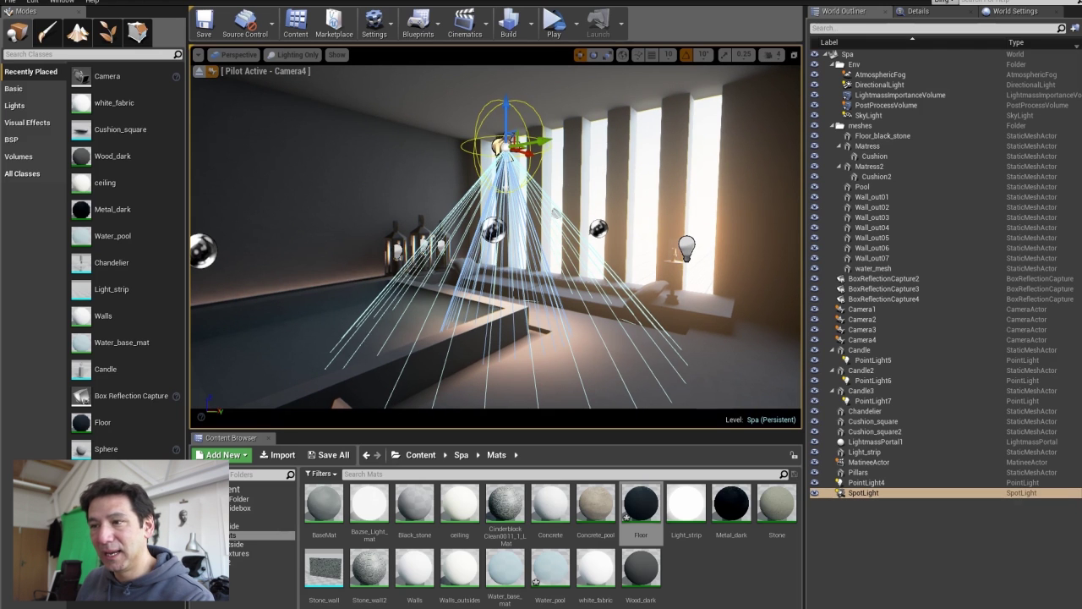
pyautogui.click(417, 207)
pyautogui.hotkey('ctrl', 'z')
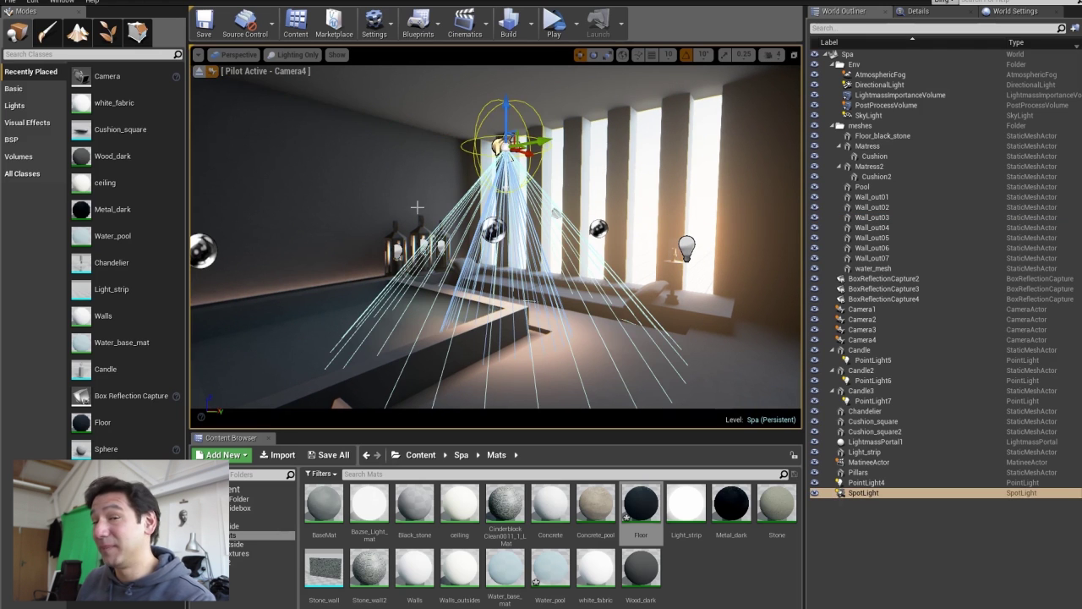
pyautogui.scroll(5, 417, 207)
pyautogui.moveTo(417, 207); pyautogui.dragTo(451, 242, button='right')
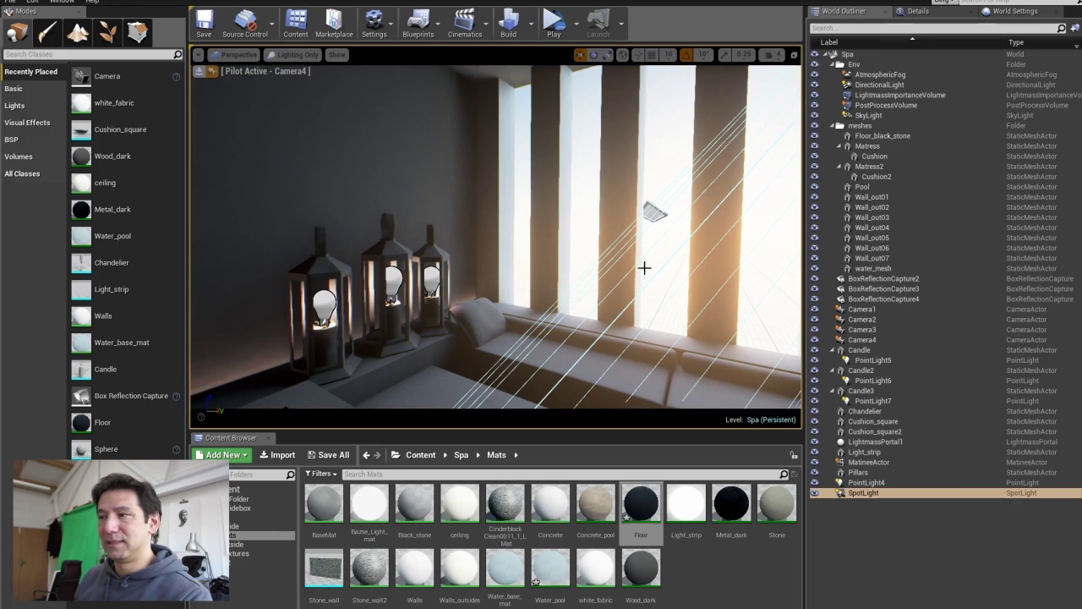
pyautogui.moveTo(628, 250); pyautogui.dragTo(633, 228, button='right')
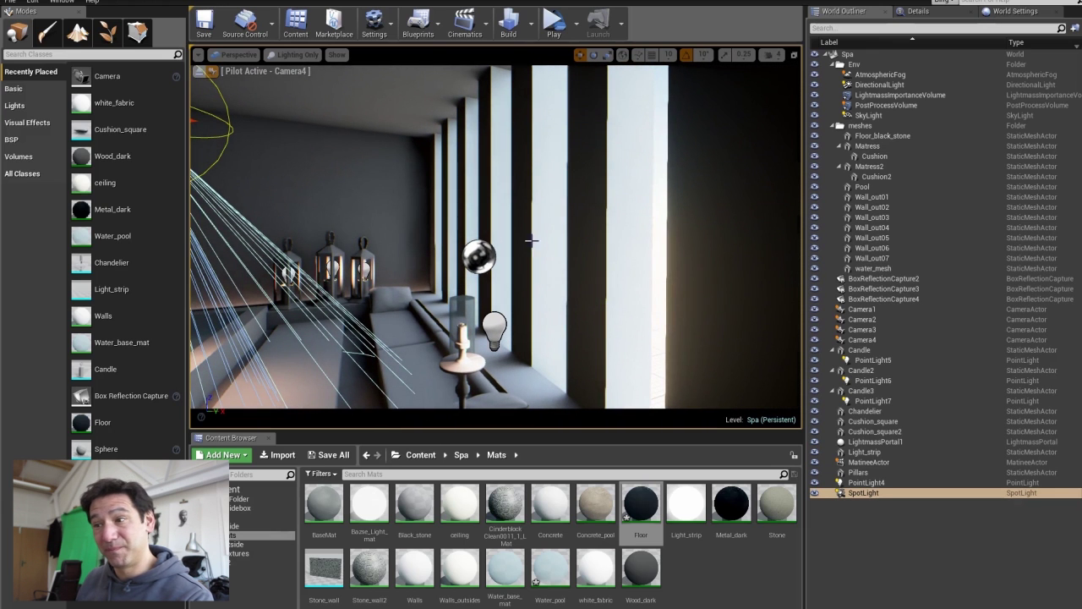
pyautogui.moveTo(417, 302); pyautogui.dragTo(467, 300, button='right')
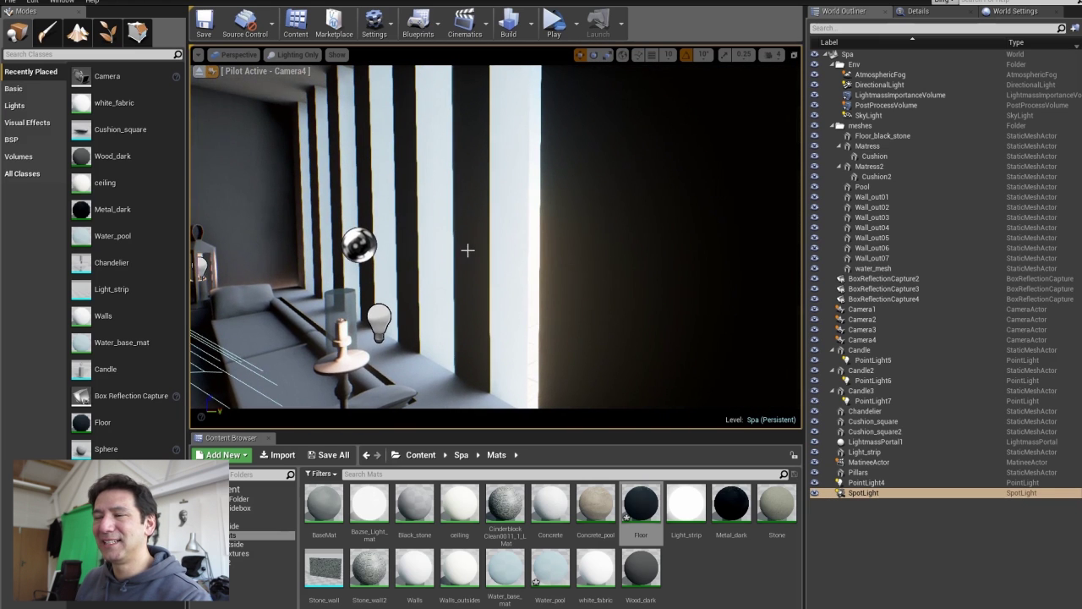
pyautogui.moveTo(467, 249)
pyautogui.mouseDown(button='right')
pyautogui.moveTo(439, 249)
pyautogui.moveTo(461, 249)
pyautogui.mouseUp(button='right')
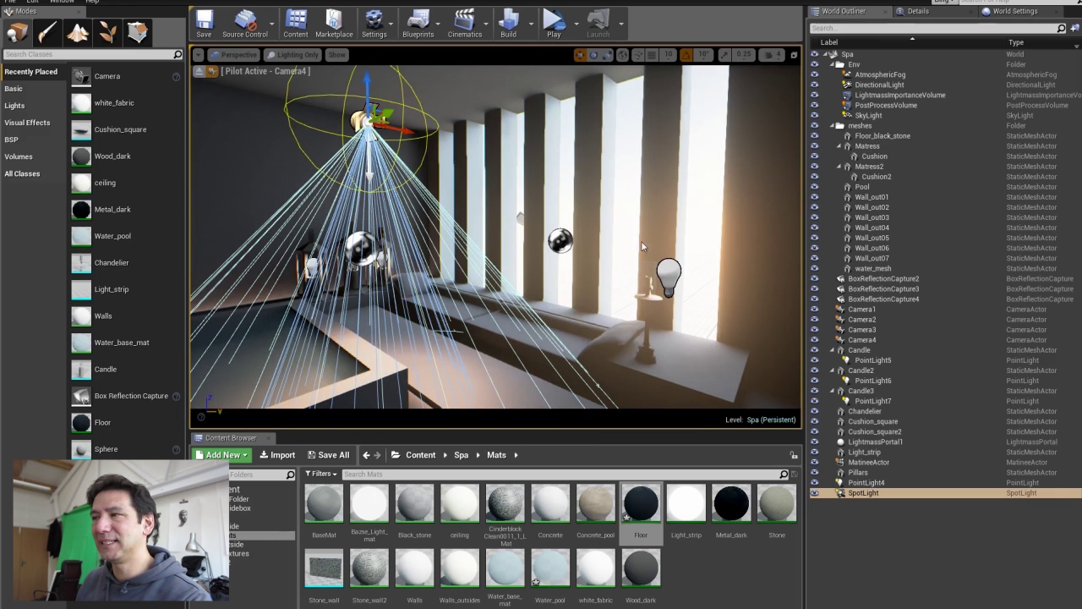
# Review Lightmass Settings in World Settings, then select the ceiling wall piece Wall_out07.
pyautogui.click(1015, 11)
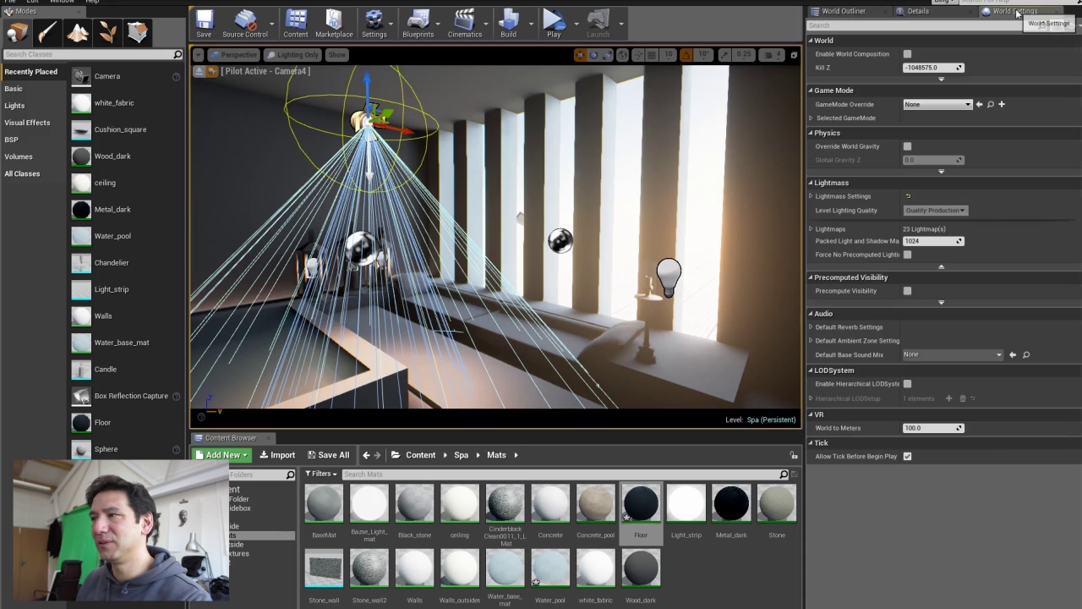
pyautogui.click(811, 196)
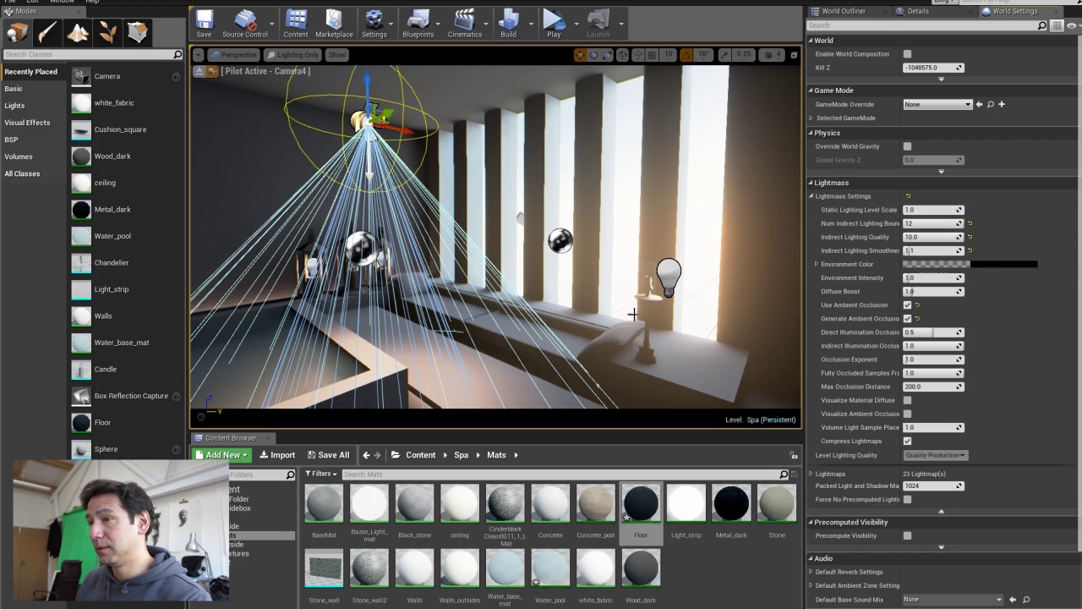
pyautogui.click(473, 94)
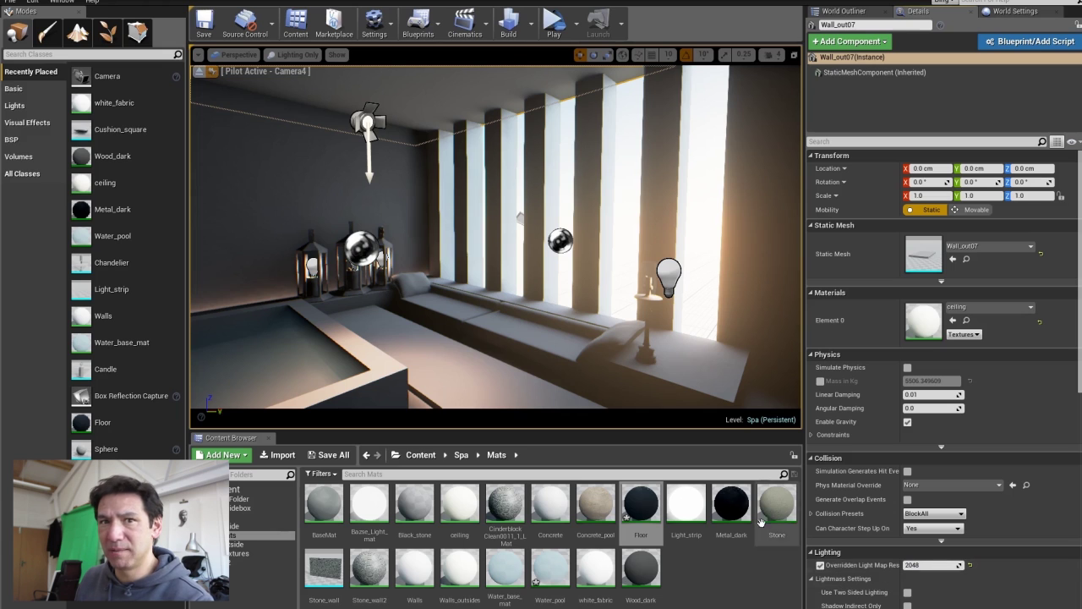
# Inspect the black stone floor, ceiling wall and square cushion materials, ending on the Floor material.
pyautogui.click(439, 365)
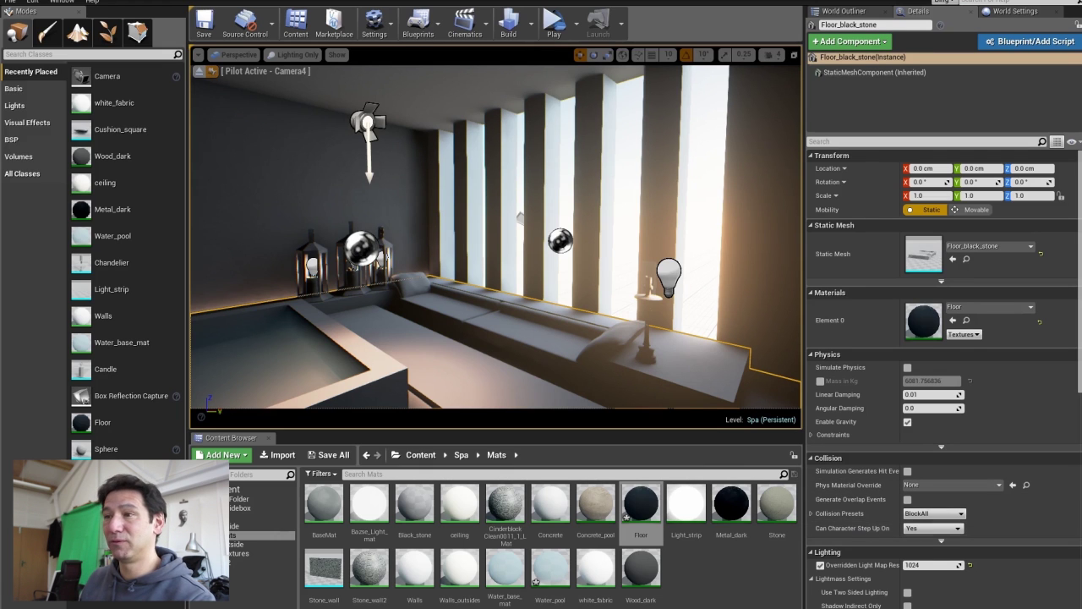
pyautogui.click(441, 95)
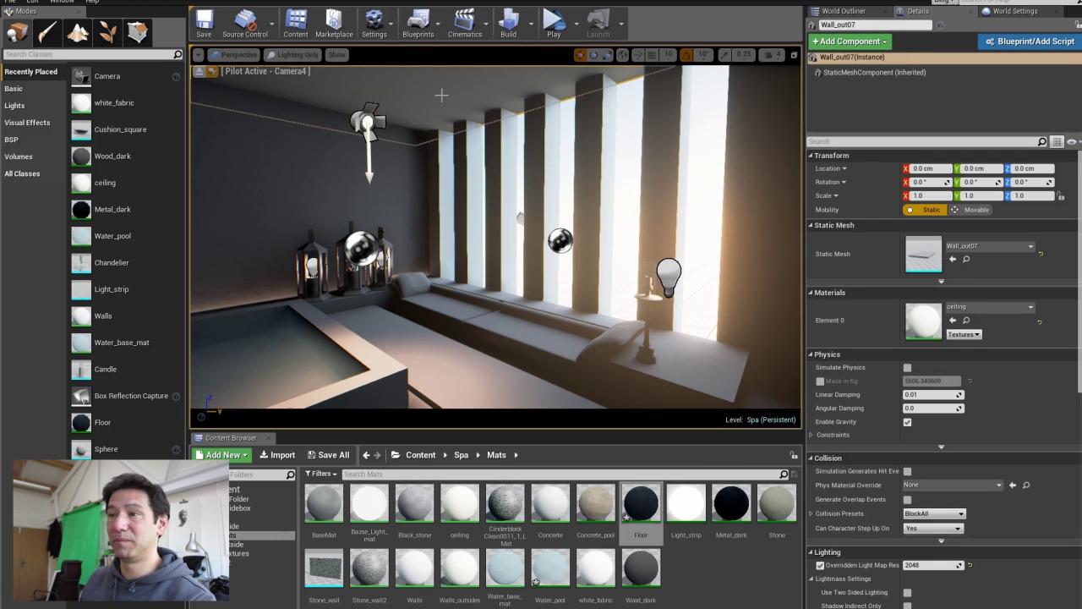
pyautogui.click(616, 340)
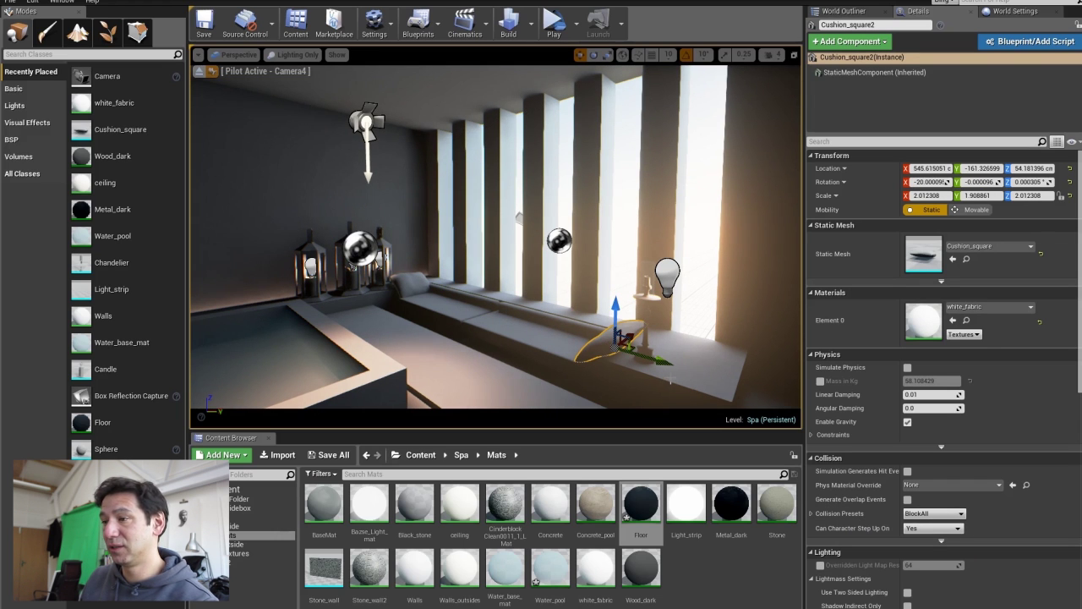
pyautogui.click(671, 380)
pyautogui.moveTo(565, 326); pyautogui.dragTo(499, 293, button='right')
pyautogui.moveTo(502, 238); pyautogui.dragTo(476, 202, button='right')
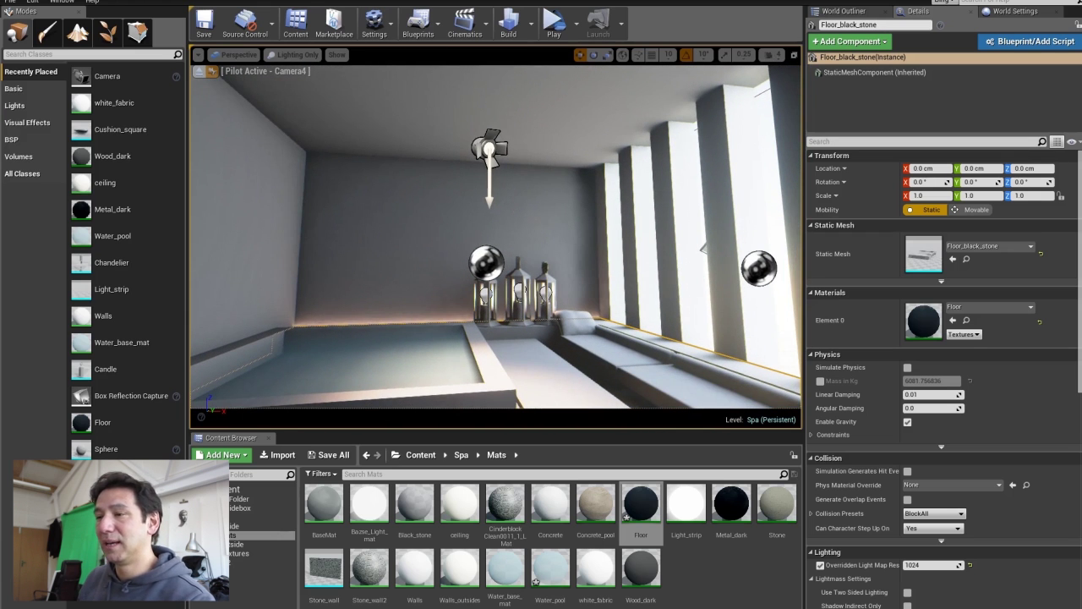
pyautogui.scroll(3, 515, 201)
pyautogui.click(296, 55)
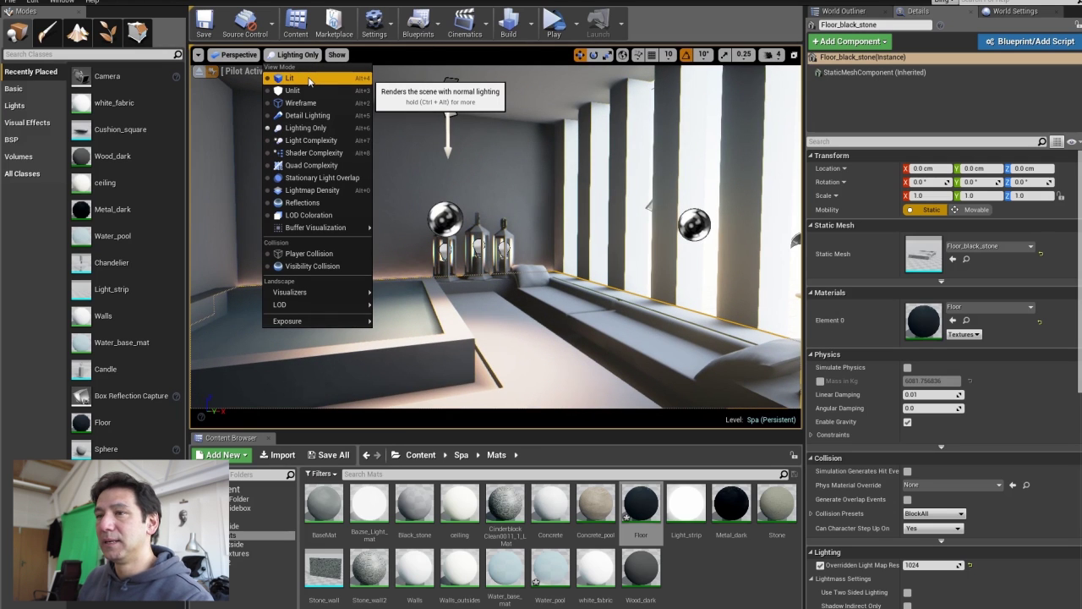
# Switch the viewport back to Lit and fly Camera4 low over the glossy black stone floor.
pyautogui.click(309, 81)
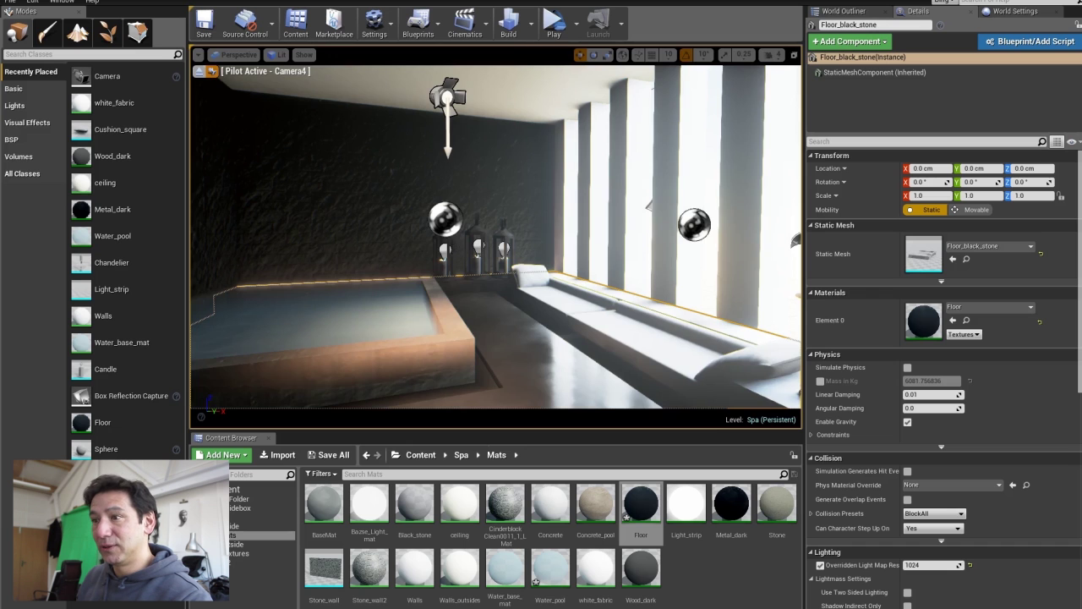
pyautogui.scroll(8, 496, 237)
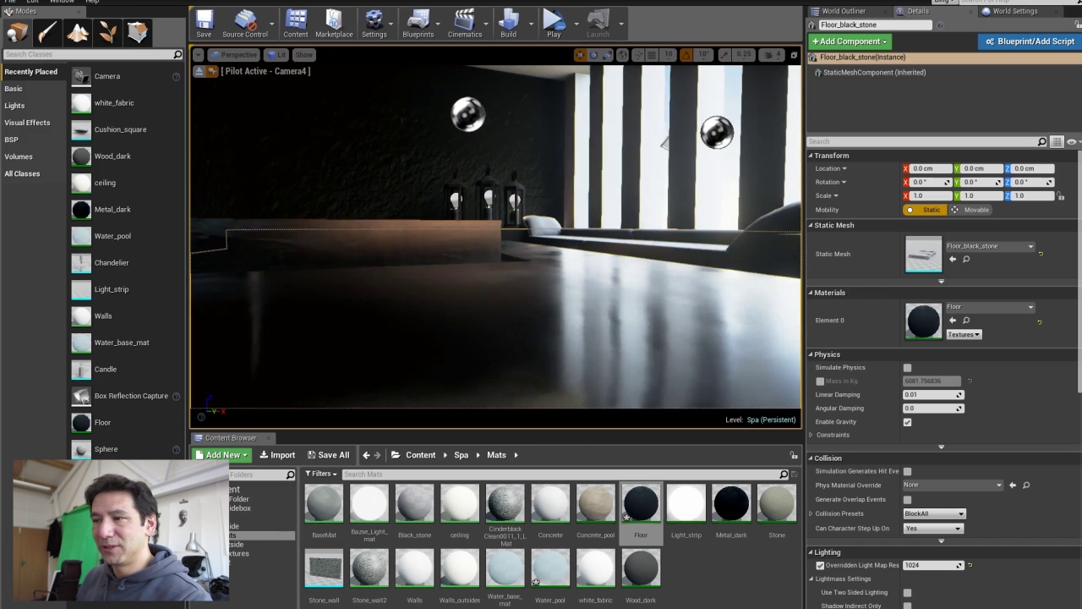
pyautogui.moveTo(454, 236); pyautogui.dragTo(524, 239, button='right')
pyautogui.moveTo(495, 237); pyautogui.dragTo(454, 235, button='right')
pyautogui.scroll(-2, 453, 232)
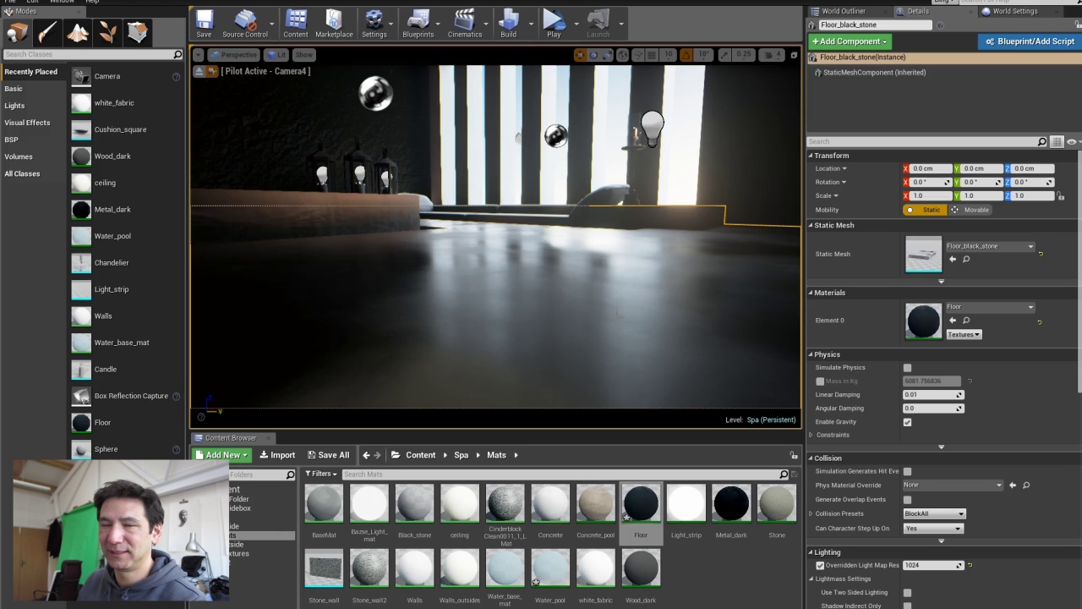
pyautogui.moveTo(618, 309); pyautogui.dragTo(575, 226, button='right')
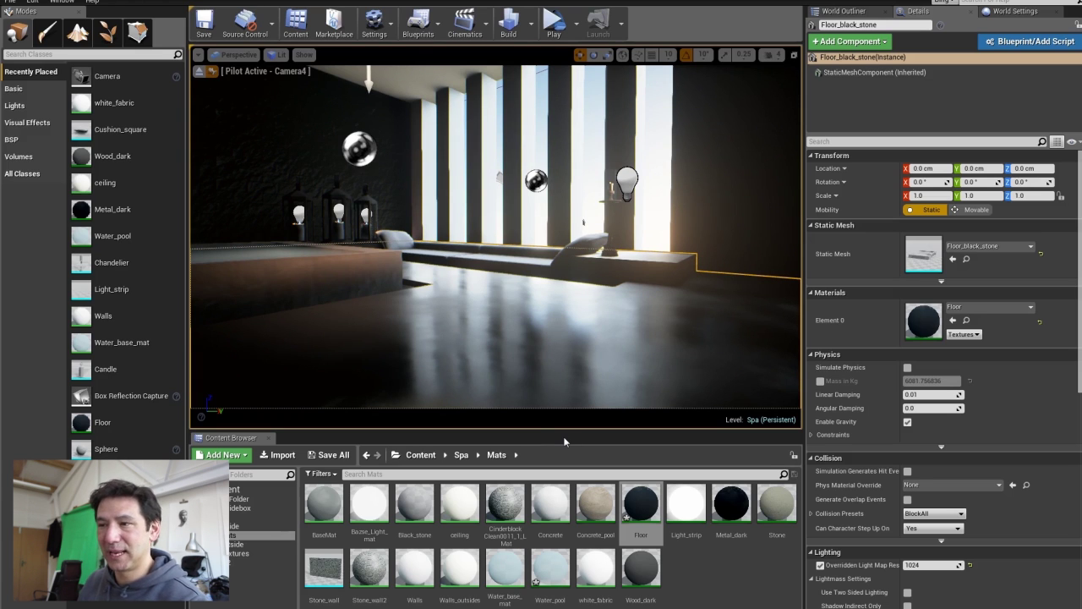
# Open the BaseMat material and inspect its node graph and Diffuse texture parameter.
pyautogui.doubleClick(323, 504)
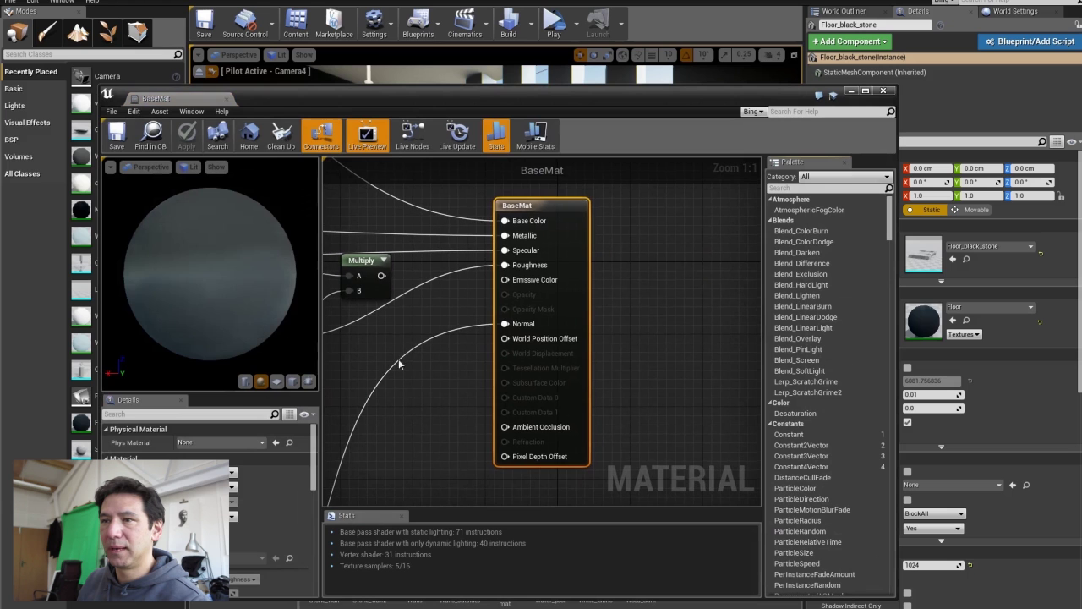
pyautogui.scroll(-3, 439, 320)
pyautogui.moveTo(440, 319); pyautogui.dragTo(691, 399, button='right')
pyautogui.scroll(-2, 692, 399)
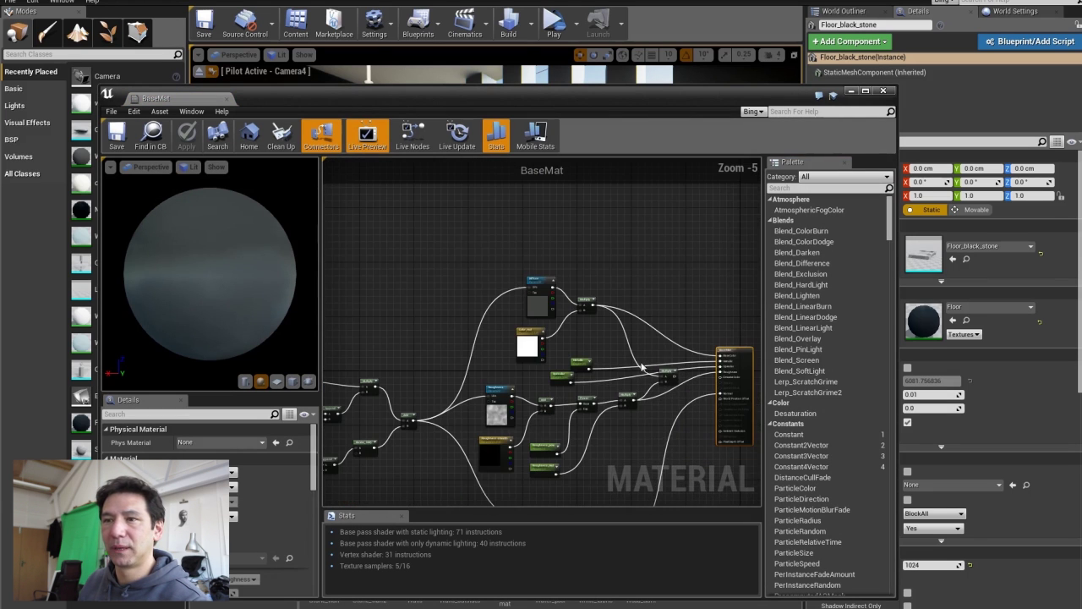
pyautogui.click(531, 290)
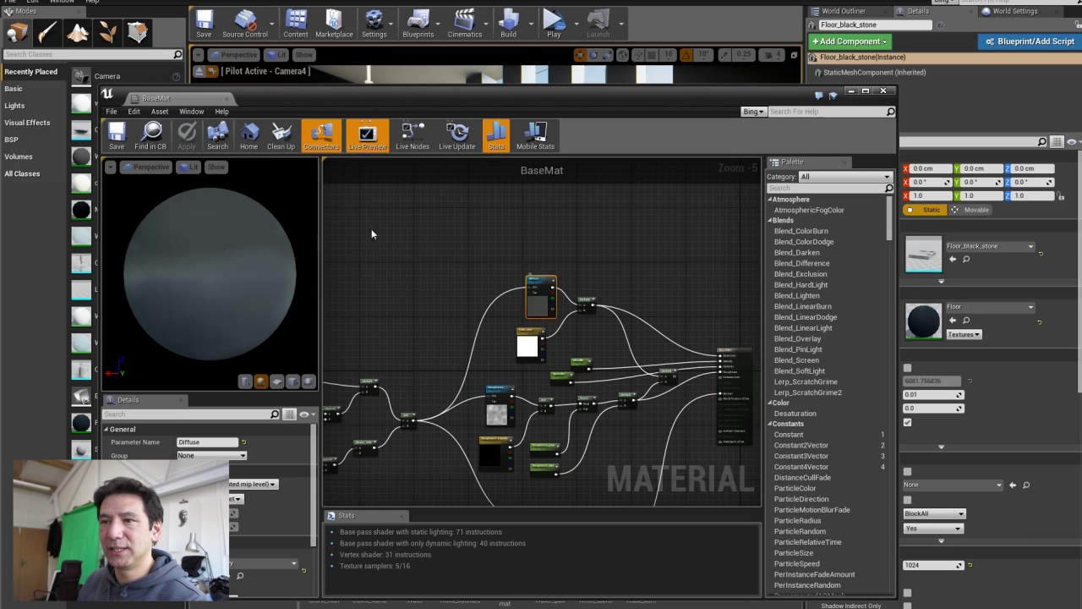
# Try a light purple on Color_mul, then cancel to keep it white.
pyautogui.doubleClick(526, 340)
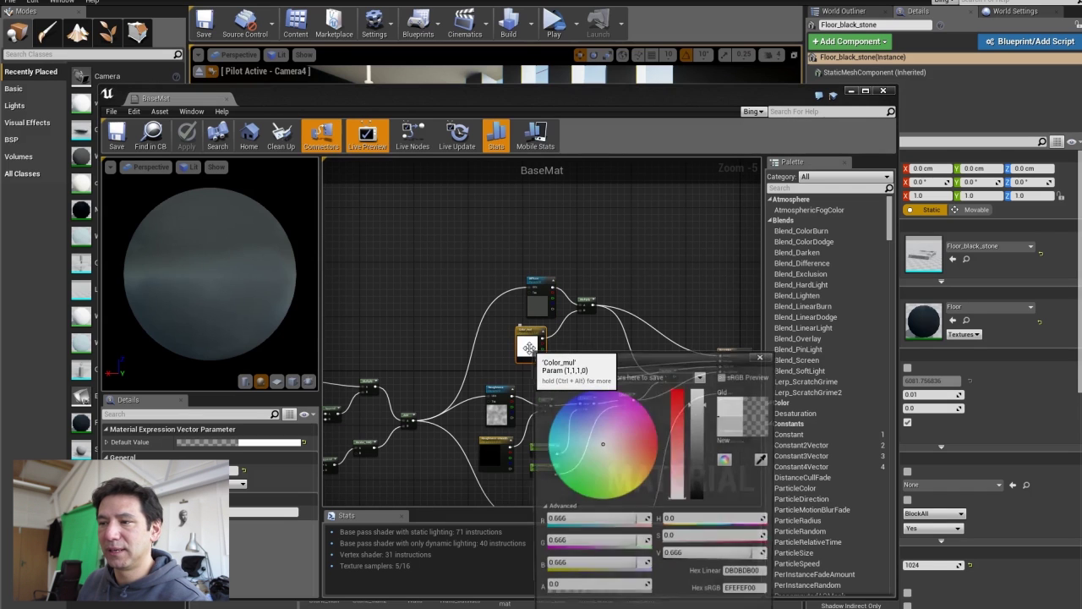
pyautogui.click(592, 426)
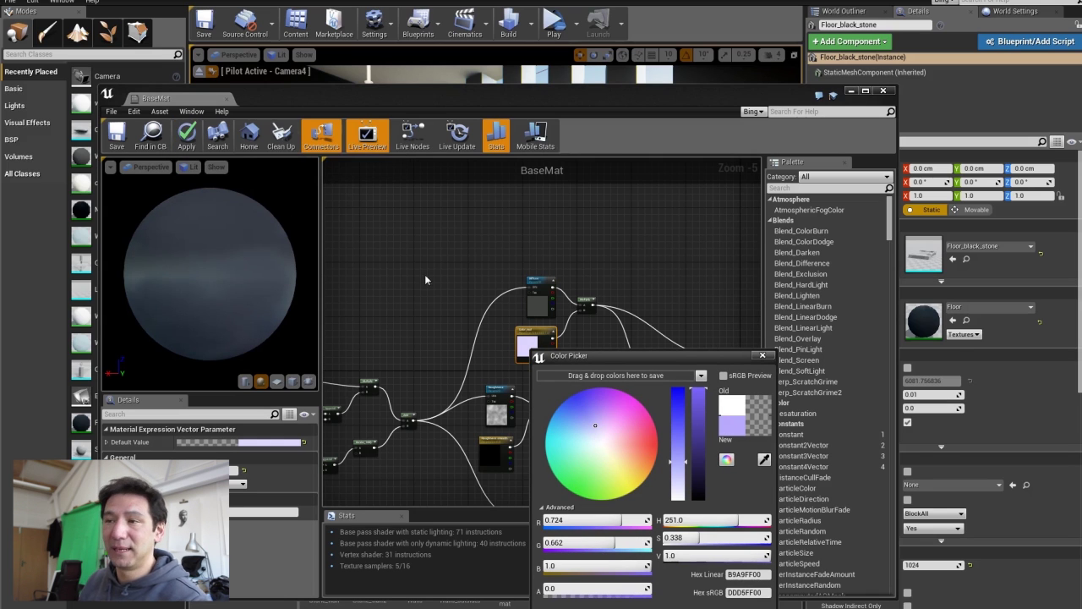
pyautogui.moveTo(412, 106); pyautogui.dragTo(769, 162)
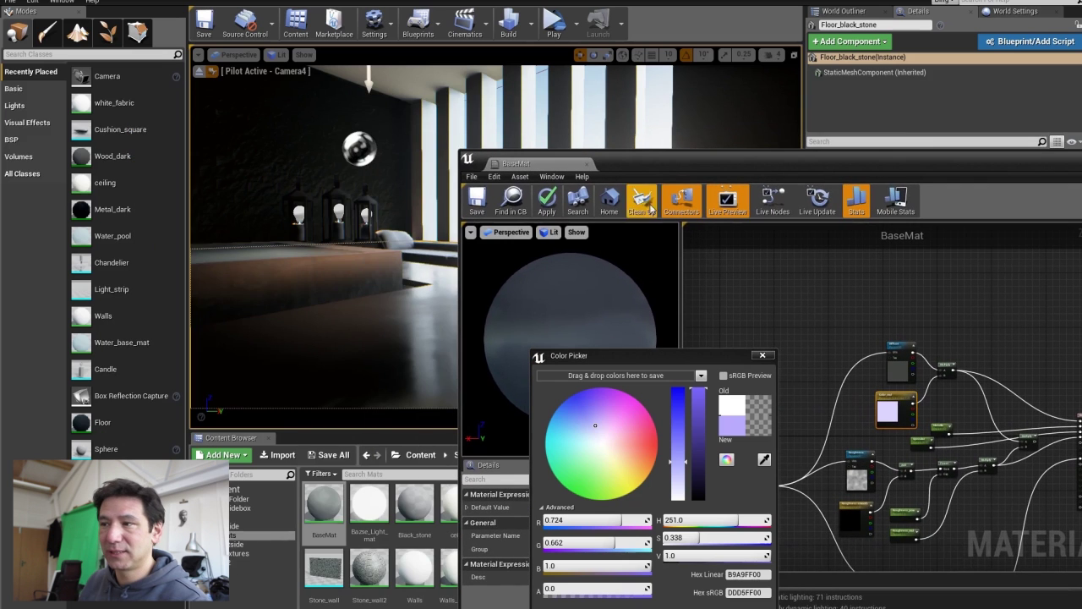
pyautogui.moveTo(647, 158); pyautogui.dragTo(356, 82)
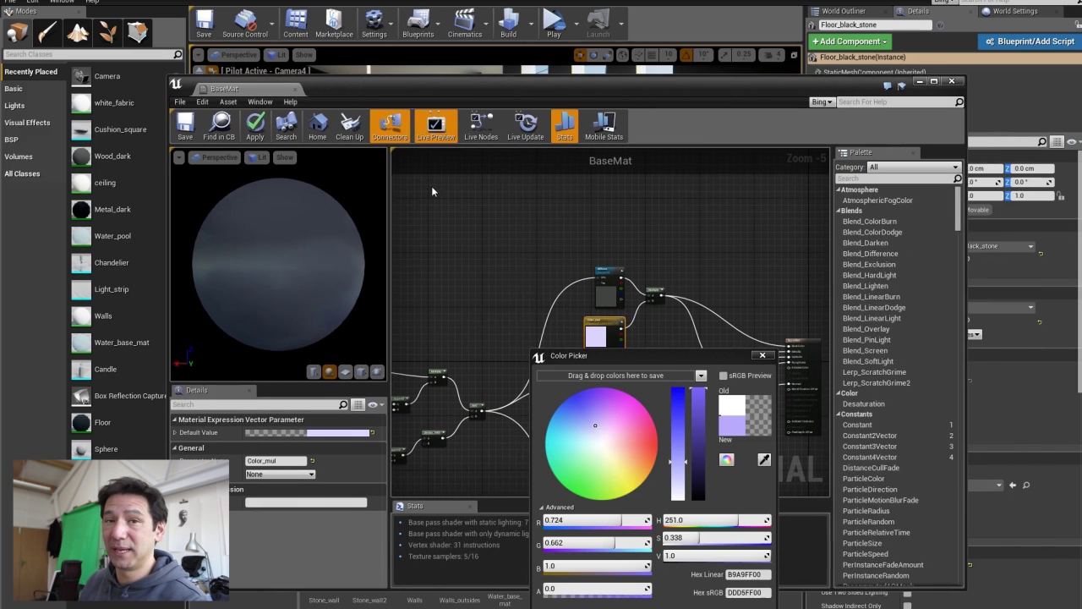
pyautogui.moveTo(648, 360); pyautogui.dragTo(510, 216)
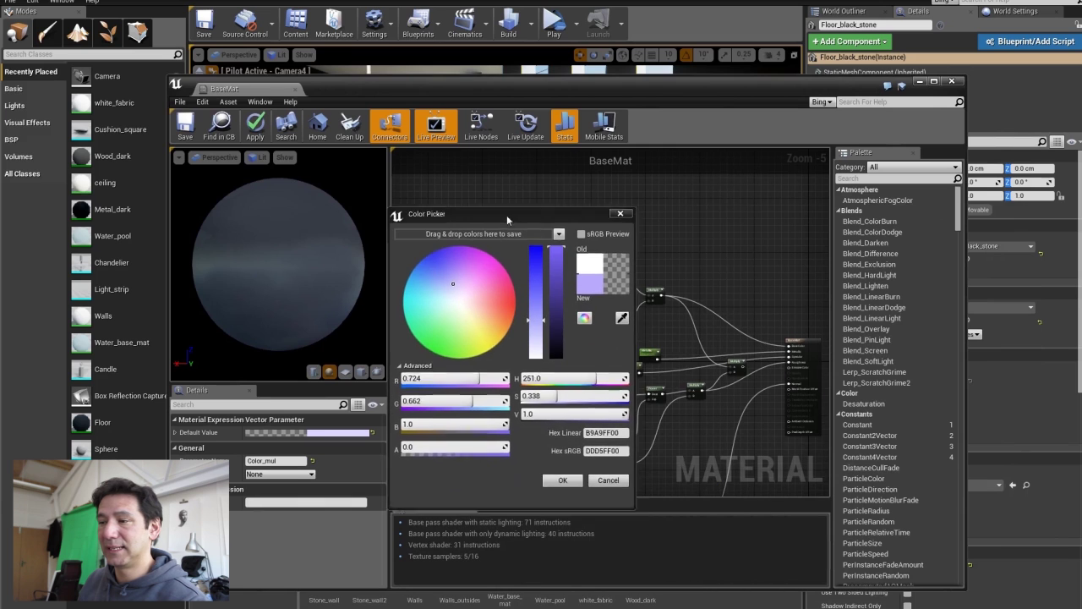
pyautogui.click(612, 488)
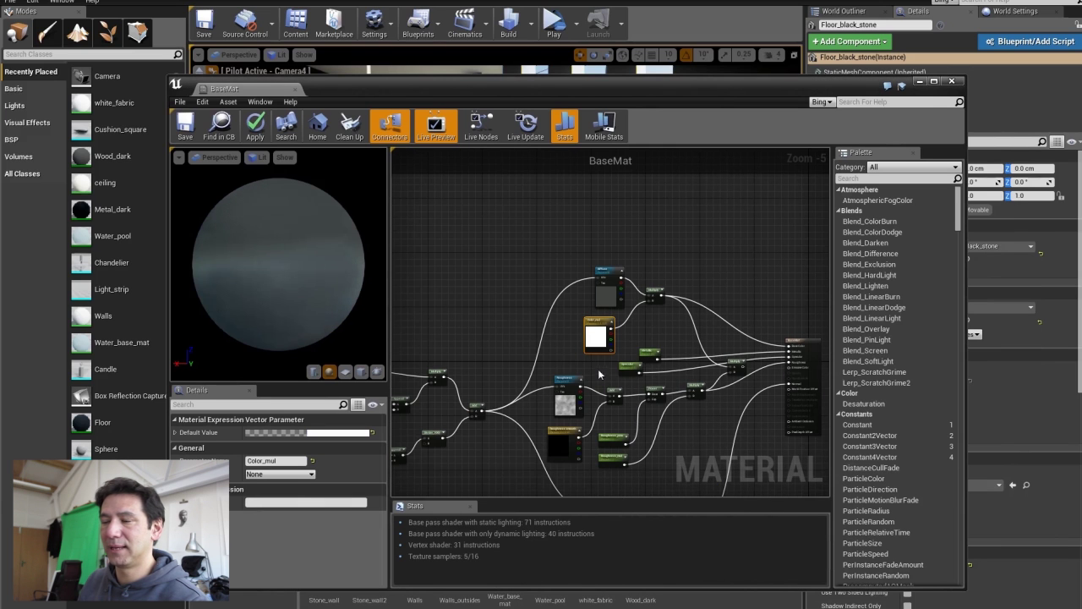
pyautogui.moveTo(515, 293); pyautogui.dragTo(469, 235, button='right')
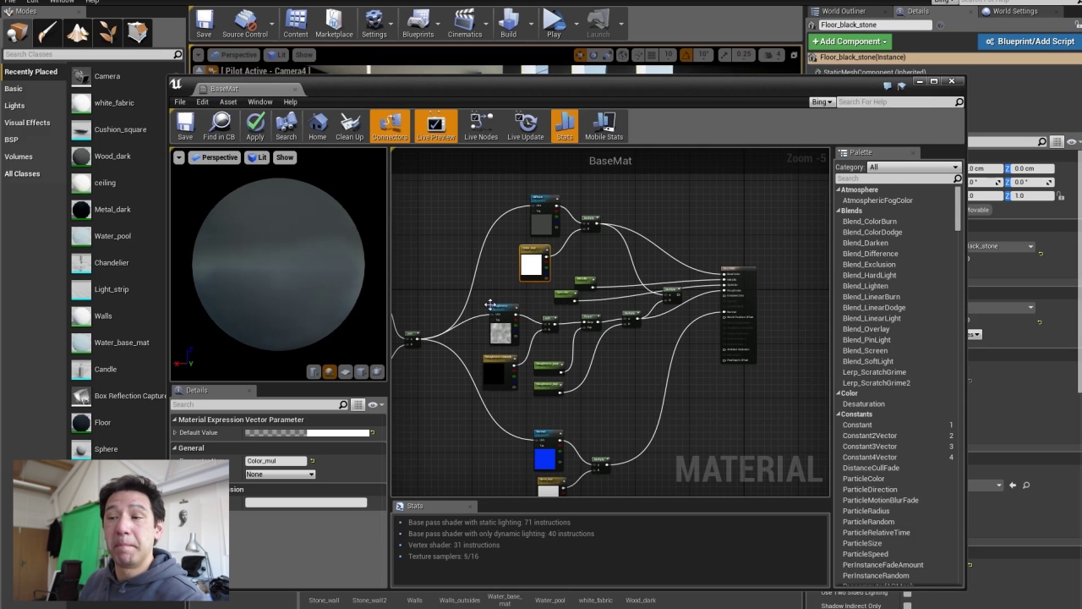
pyautogui.scroll(5, 605, 325)
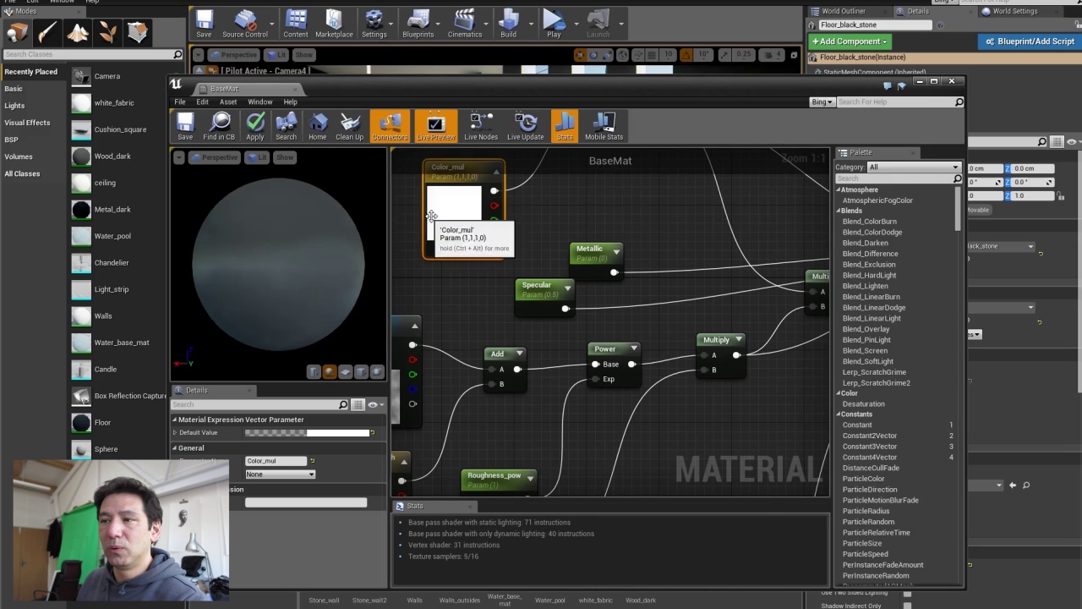
# Select the Specular and Metallic parameter nodes in the BaseMat graph.
pyautogui.moveTo(431, 215); pyautogui.dragTo(455, 228, button='right')
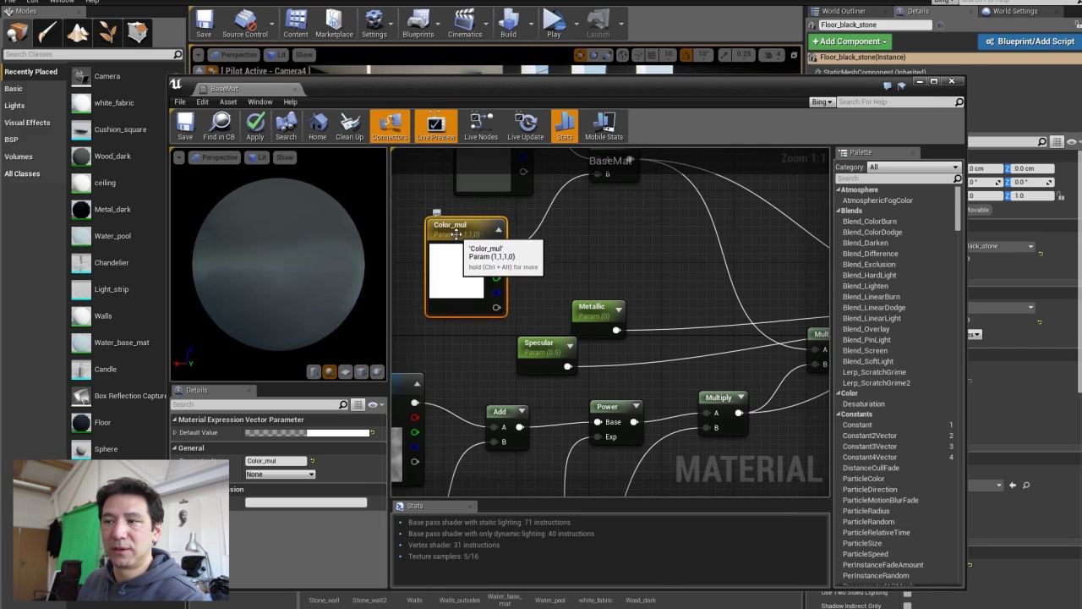
pyautogui.click(538, 344)
pyautogui.click(591, 309)
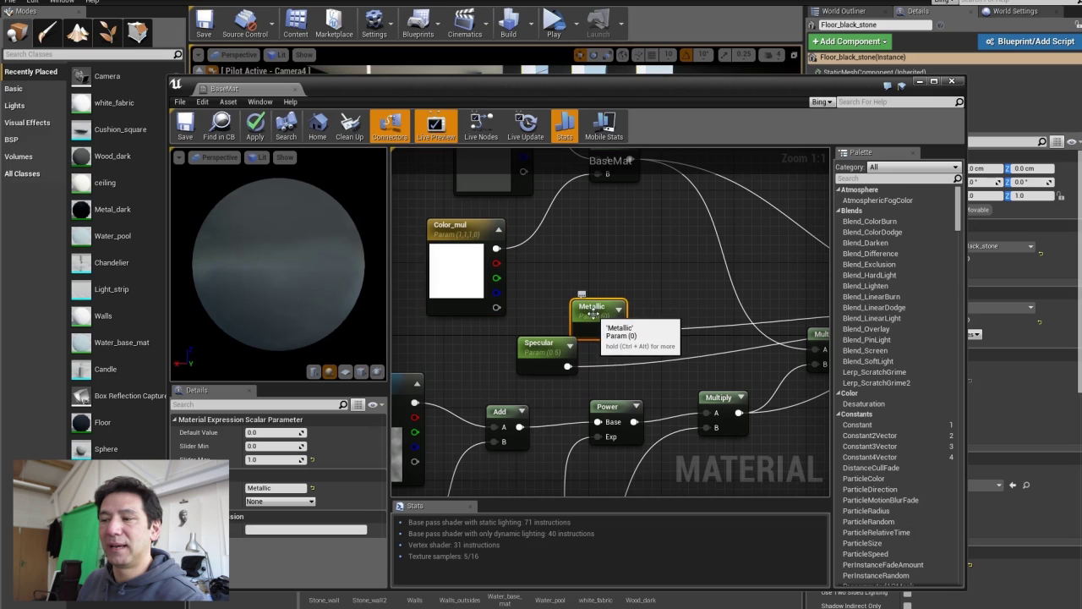
pyautogui.rightClick(593, 315)
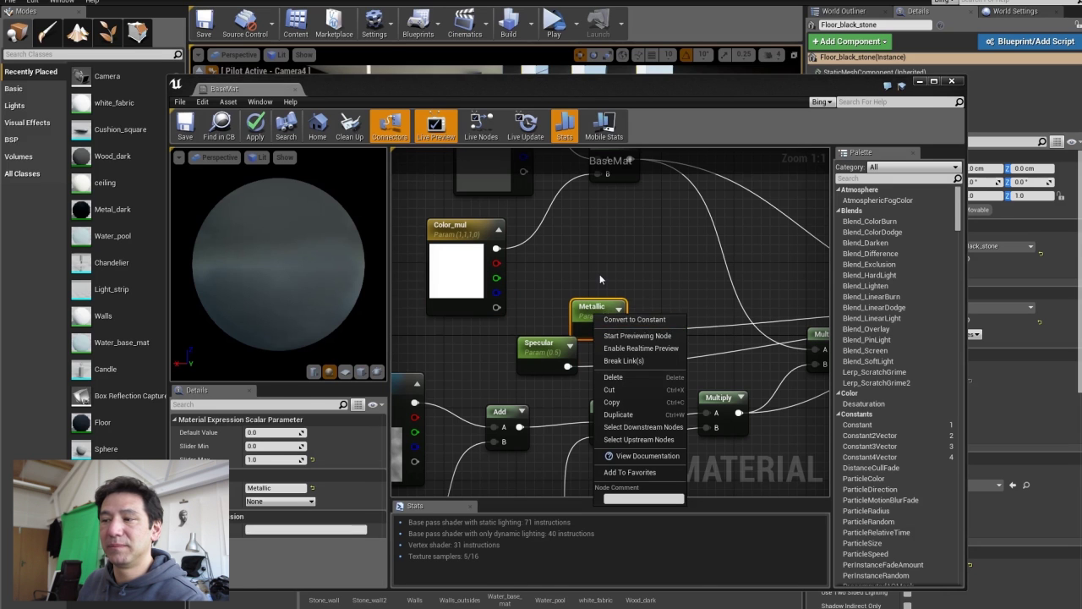
pyautogui.click(599, 274)
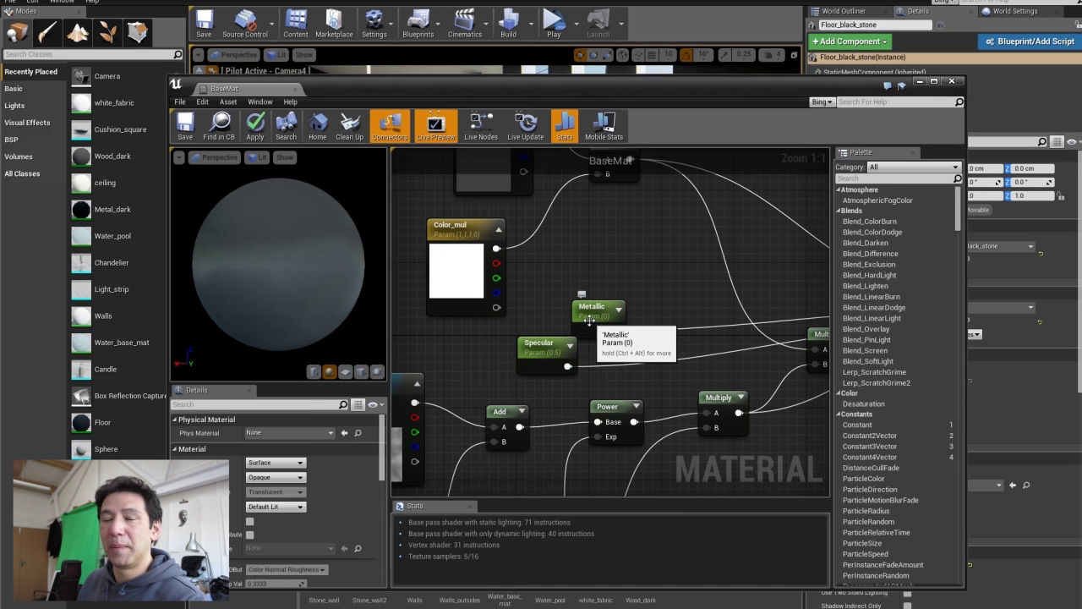
# Convert Metallic to a constant and back to a parameter, then close BaseMat without saving.
pyautogui.rightClick(590, 319)
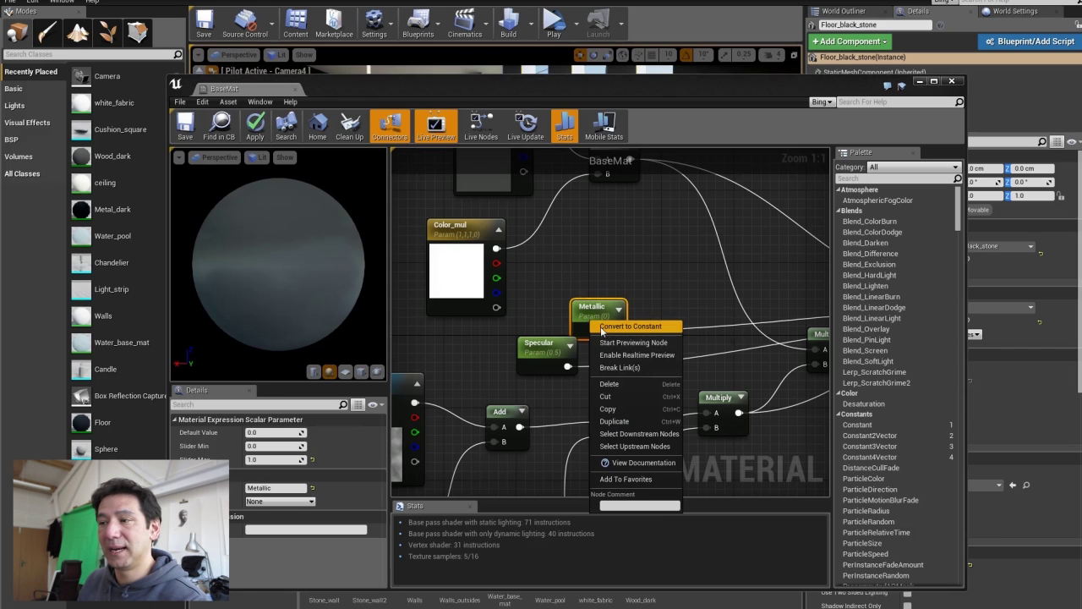
pyautogui.click(603, 328)
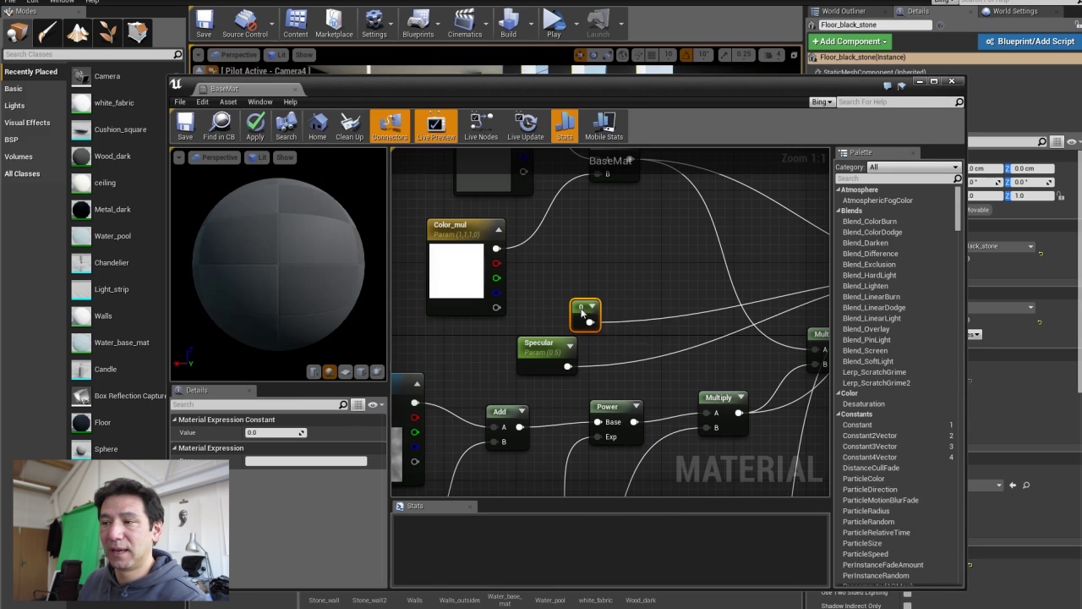
pyautogui.rightClick(587, 311)
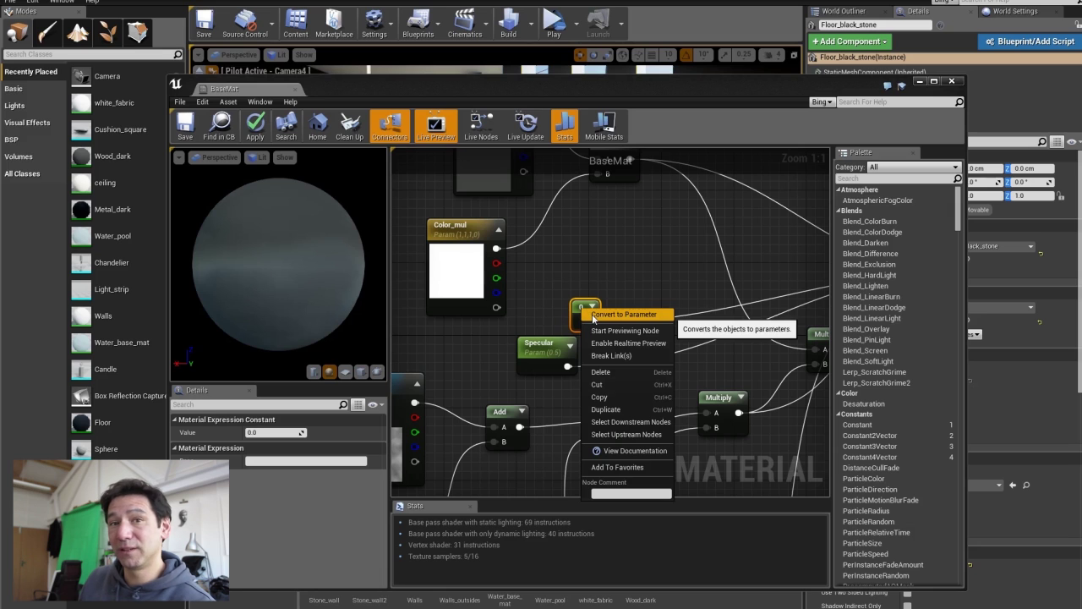
pyautogui.click(621, 314)
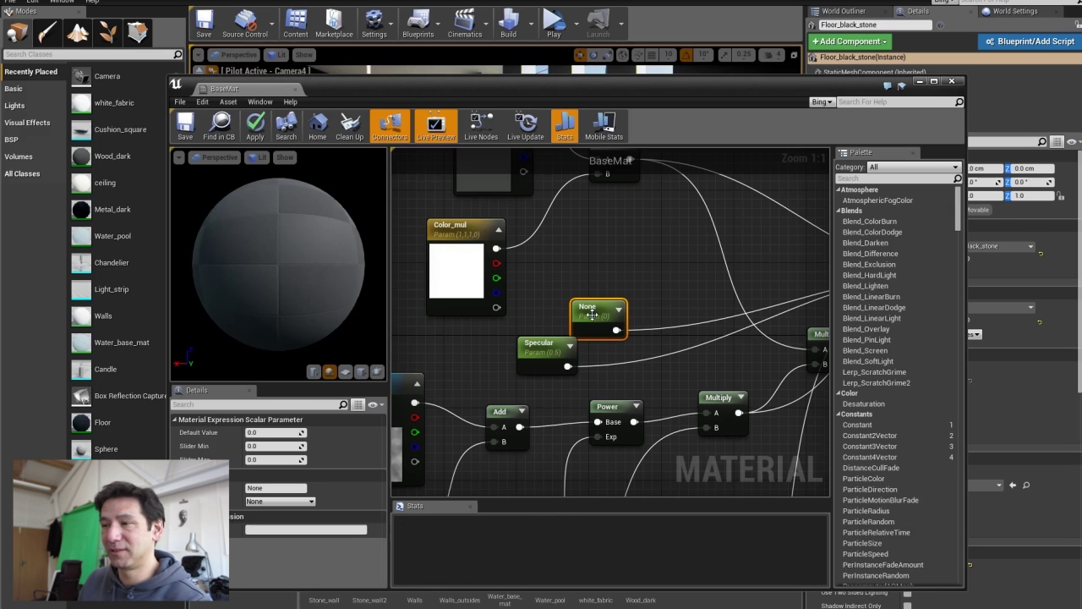
pyautogui.moveTo(601, 315); pyautogui.dragTo(588, 292)
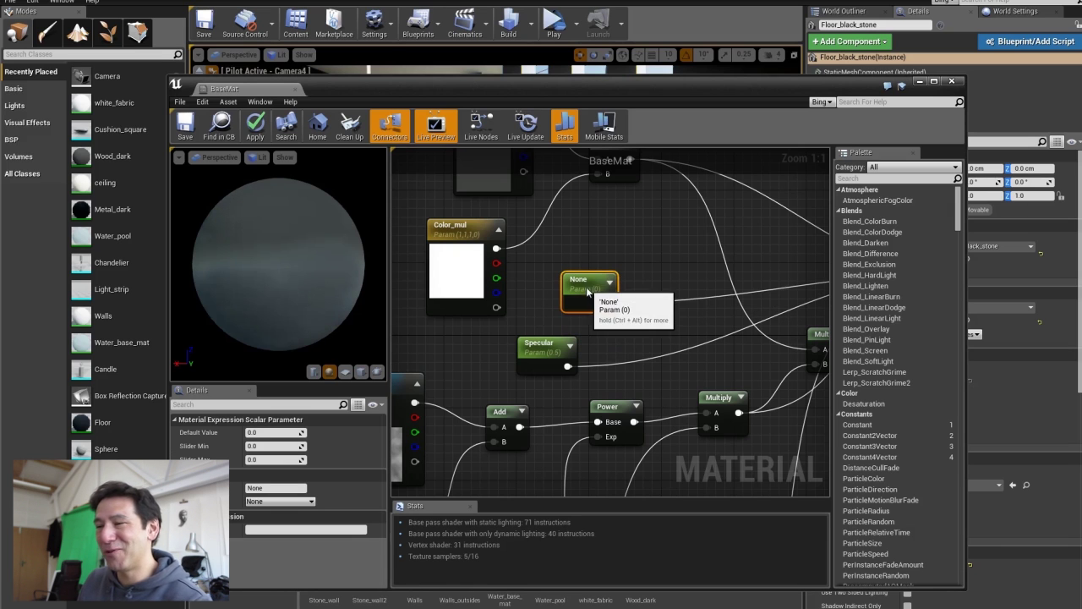
pyautogui.click(616, 243)
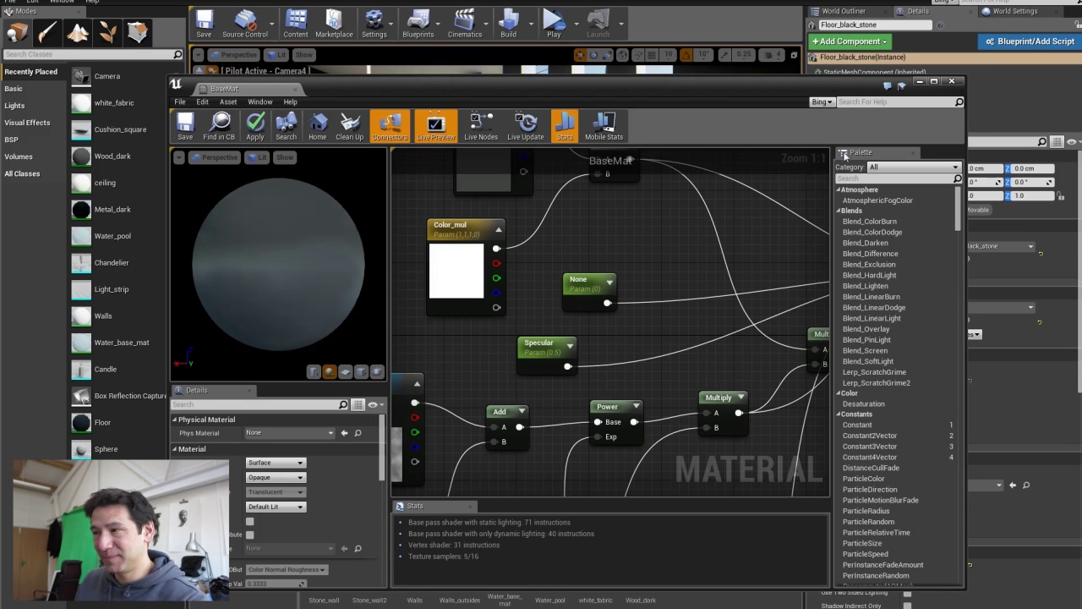
pyautogui.click(951, 81)
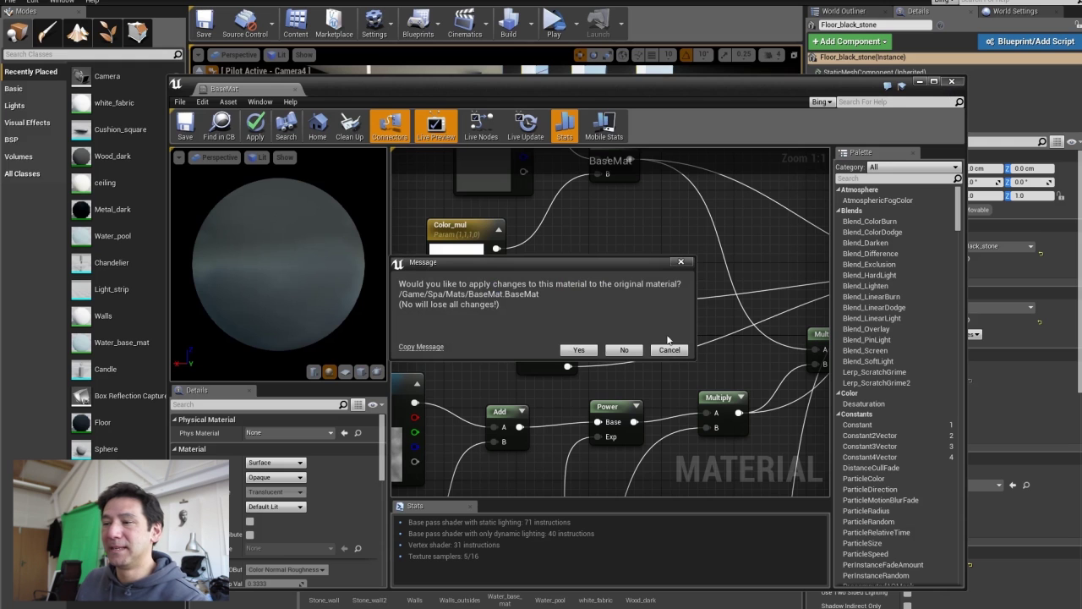
pyautogui.click(622, 350)
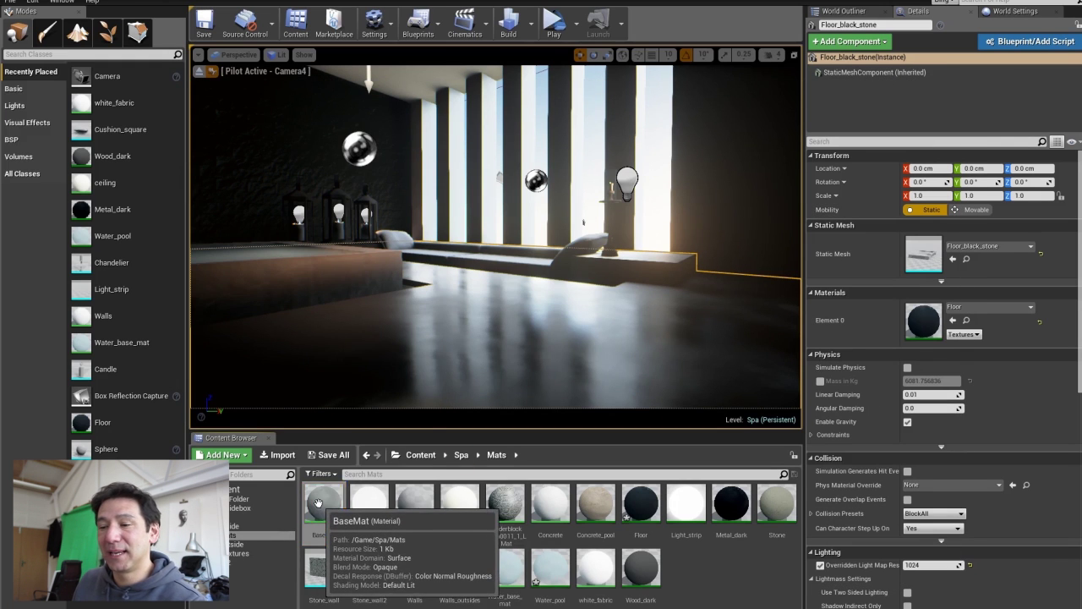
pyautogui.rightClick(318, 504)
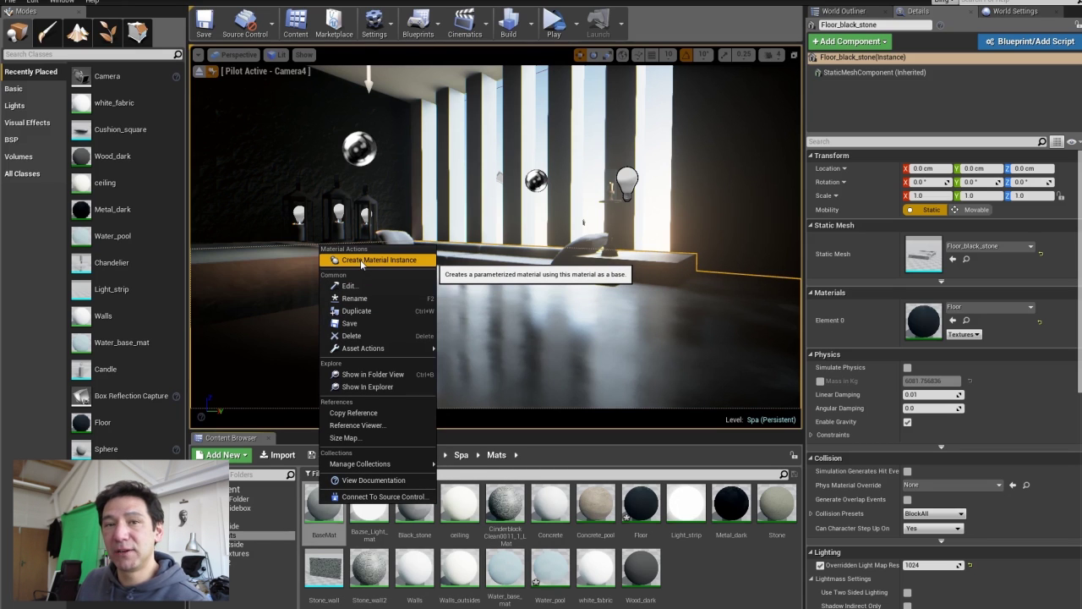
pyautogui.moveTo(364, 348)
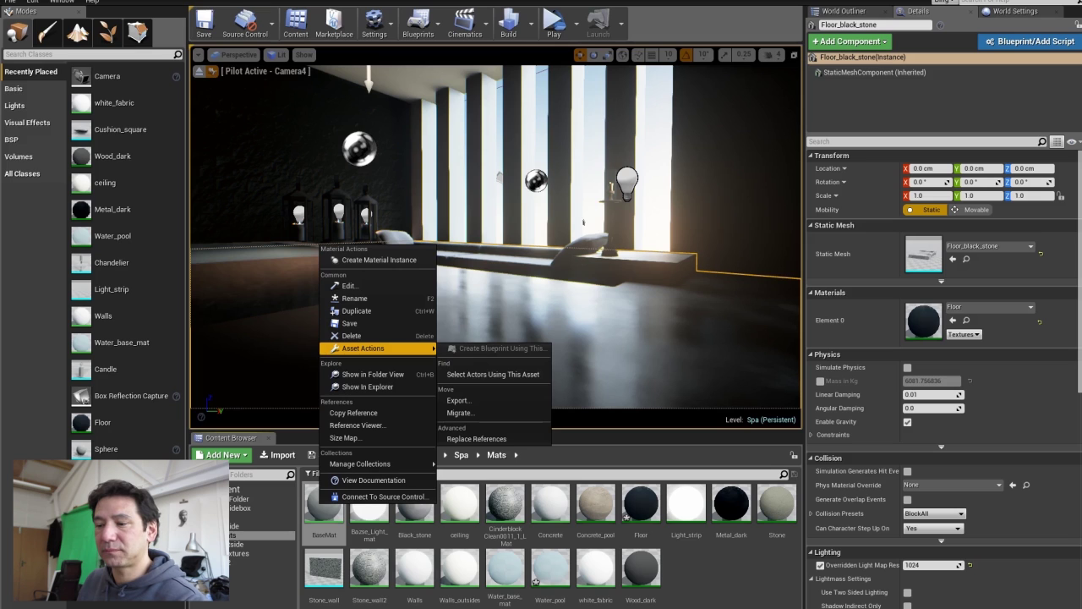
pyautogui.press('Escape')
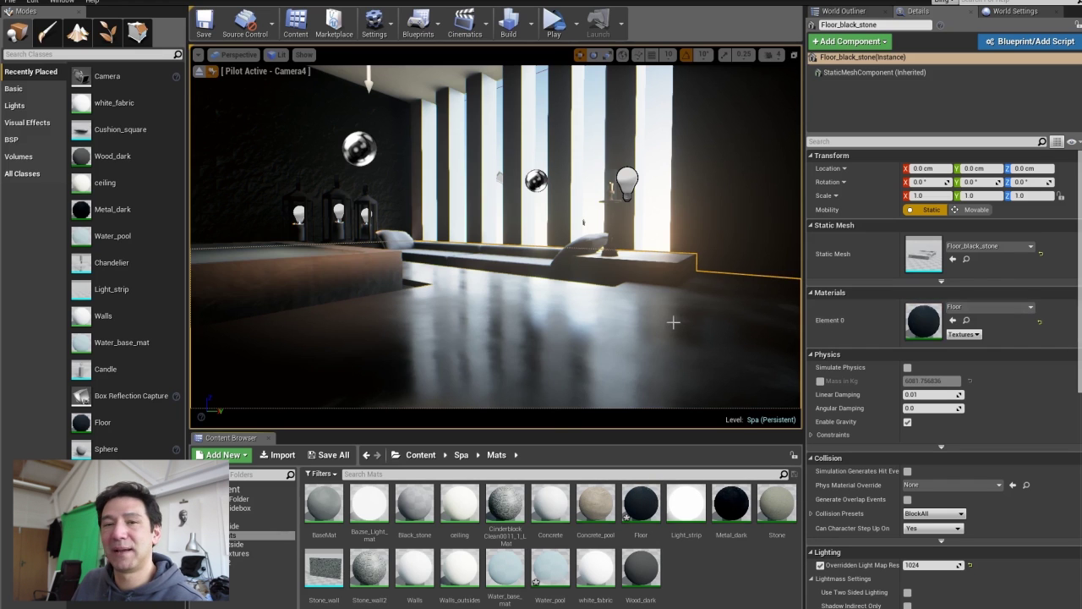
# Open the Floor material instance and lower Roughness_mul to 0.182141.
pyautogui.doubleClick(927, 322)
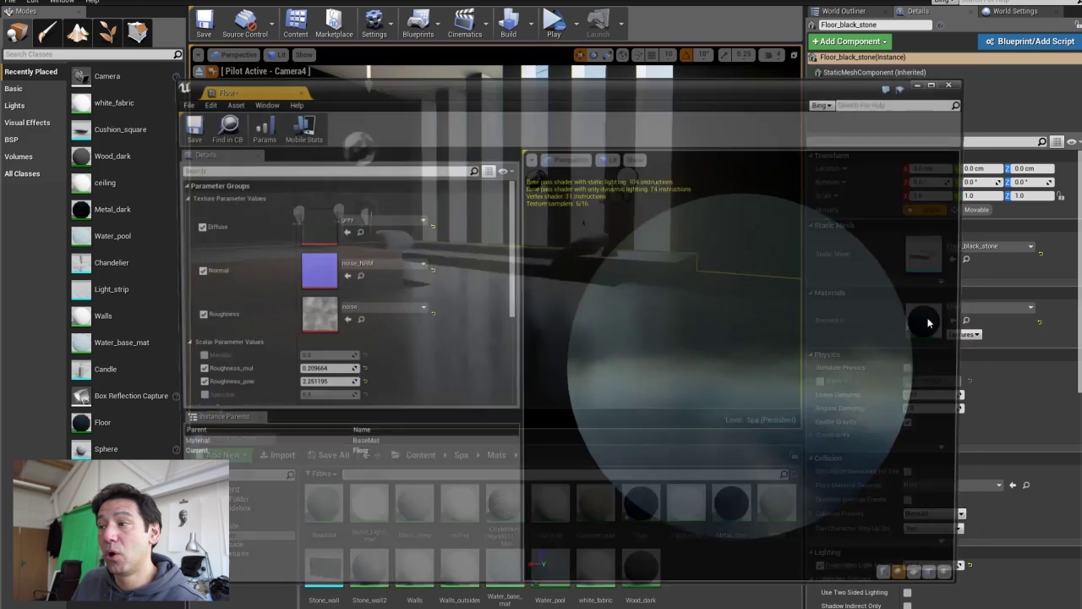
pyautogui.moveTo(563, 89); pyautogui.dragTo(953, 88)
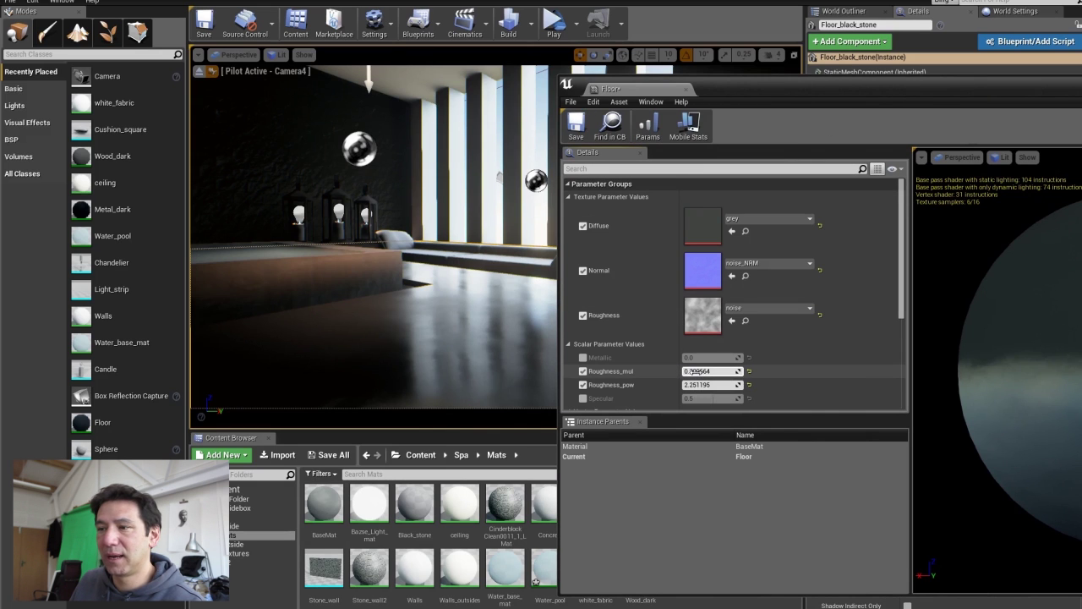
pyautogui.moveTo(693, 371); pyautogui.dragTo(674, 371)
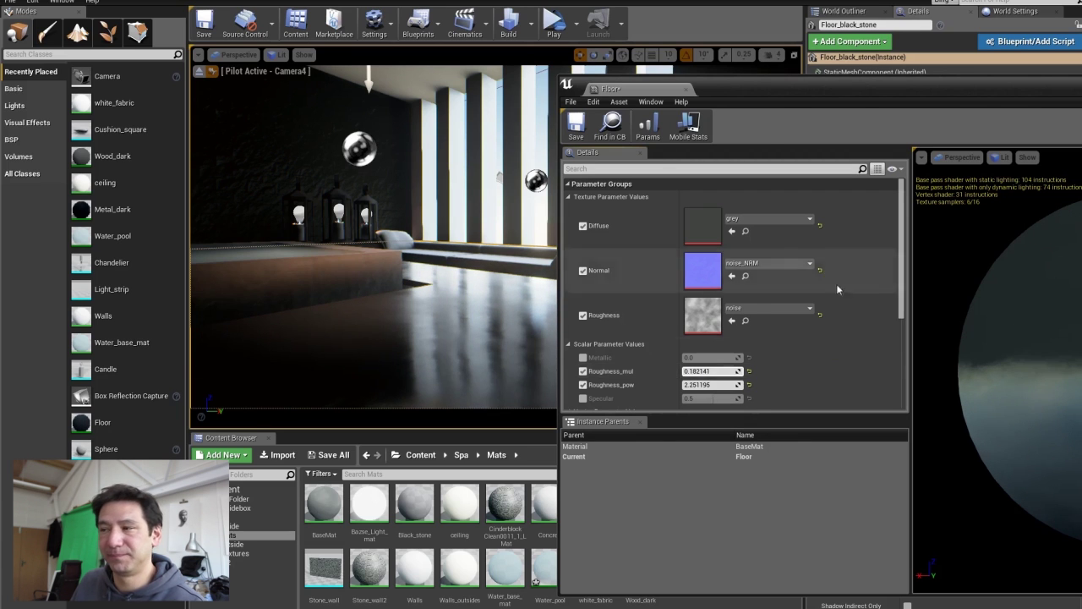
# Enlarge the parameter list and check the Floor material on sphere and cube previews.
pyautogui.moveTo(778, 87); pyautogui.dragTo(889, 83)
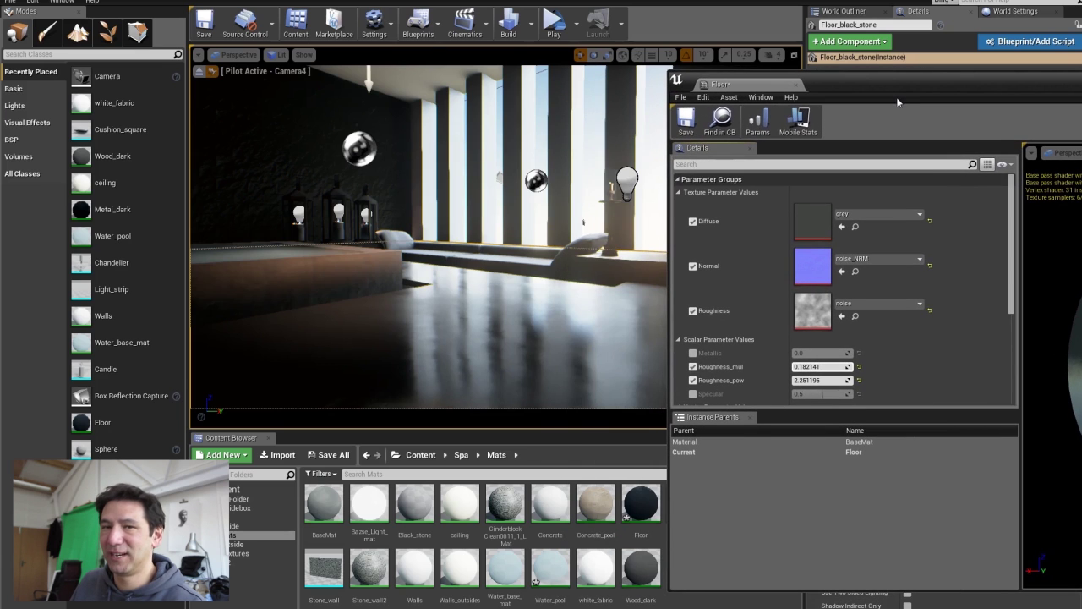
pyautogui.moveTo(790, 411); pyautogui.dragTo(791, 488)
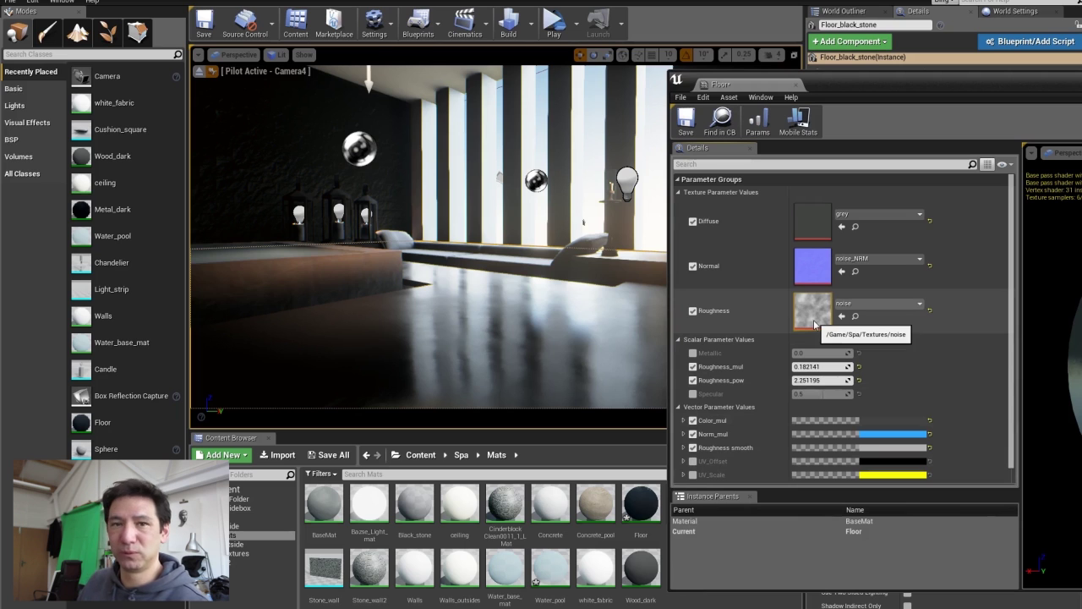
pyautogui.moveTo(839, 76); pyautogui.dragTo(833, 37)
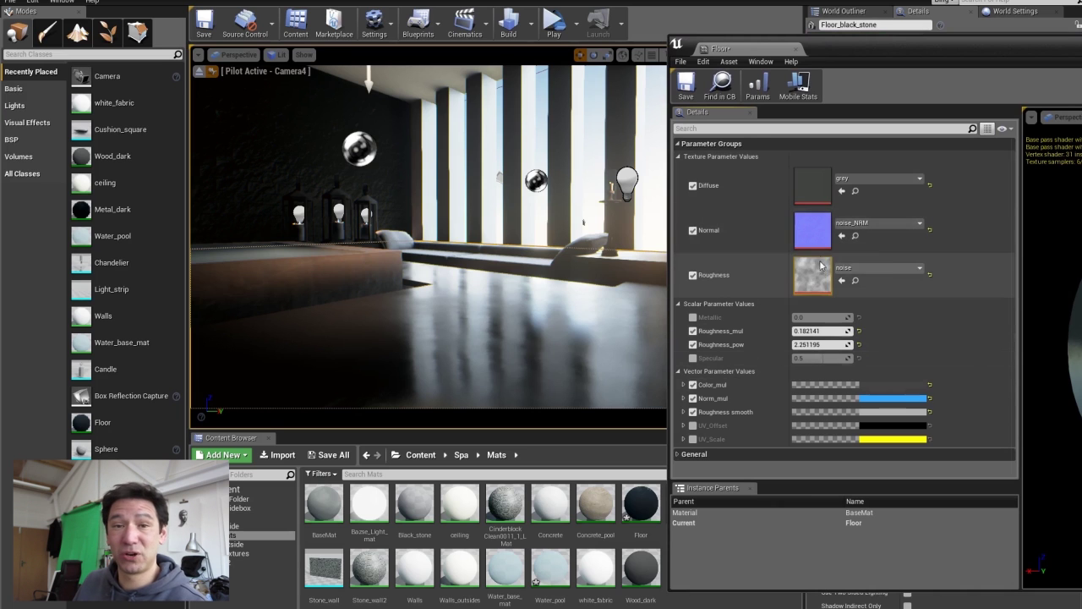
pyautogui.moveTo(880, 37); pyautogui.dragTo(425, 34)
pyautogui.moveTo(906, 505)
pyautogui.mouseDown()
pyautogui.moveTo(853, 505)
pyautogui.moveTo(906, 505)
pyautogui.mouseUp()
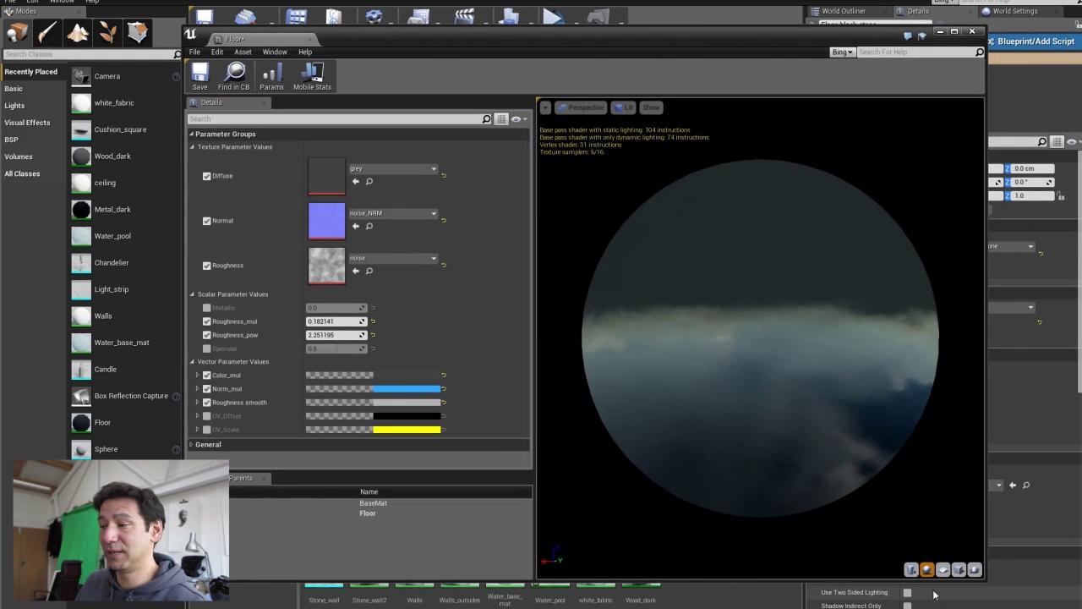
pyautogui.click(959, 571)
pyautogui.moveTo(895, 380); pyautogui.dragTo(828, 387)
pyautogui.scroll(-5, 837, 291)
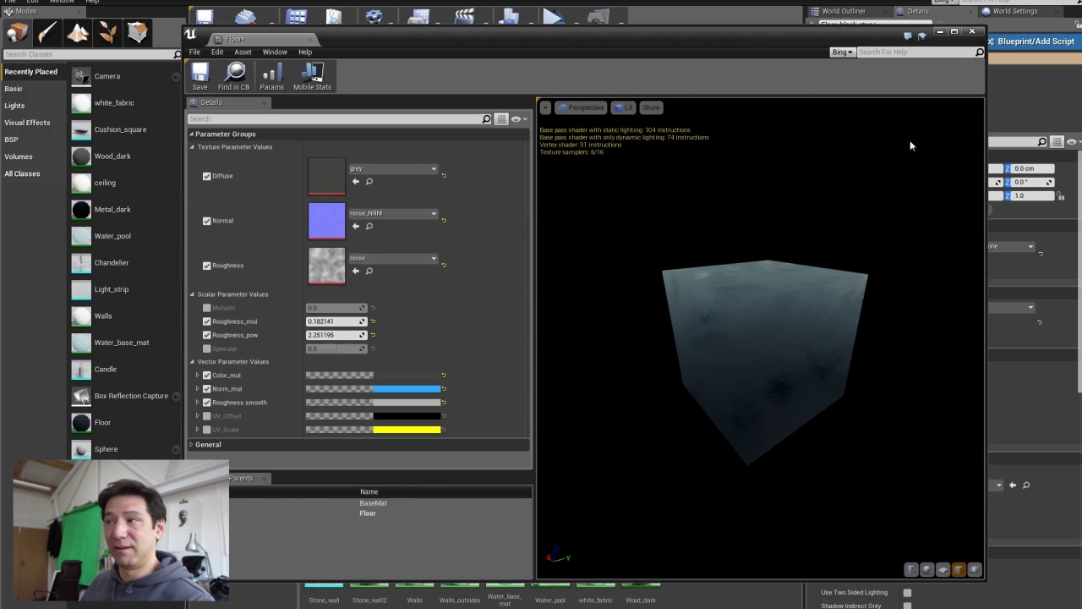
# Close the Floor material editor, fly the camera around the pool, and show the World Outliner's actor list.
pyautogui.click(973, 32)
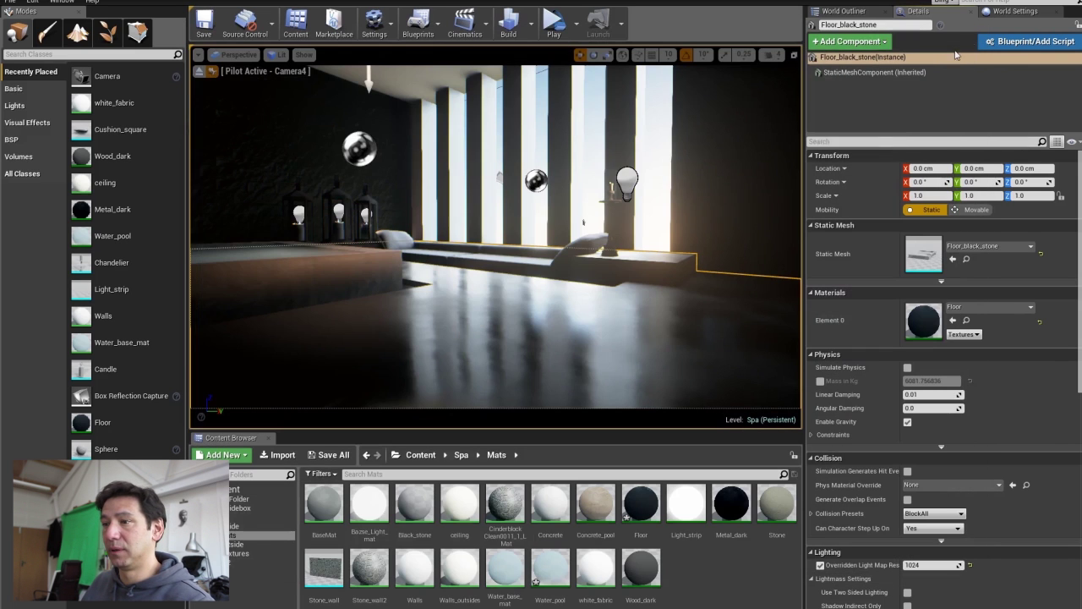
pyautogui.moveTo(517, 238); pyautogui.dragTo(536, 213, button='right')
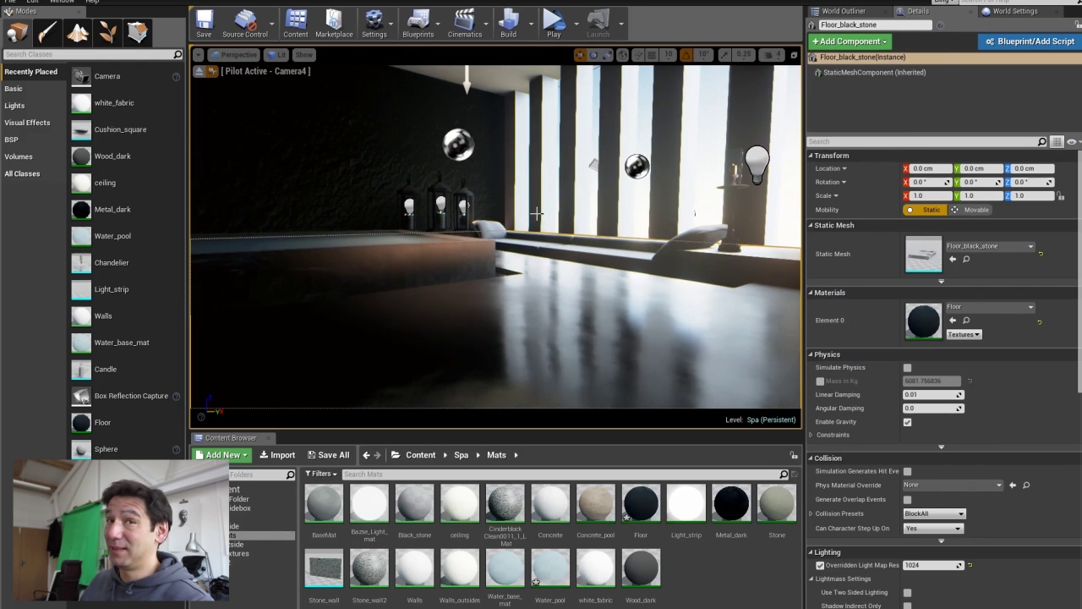
pyautogui.moveTo(694, 213); pyautogui.dragTo(589, 256, button='right')
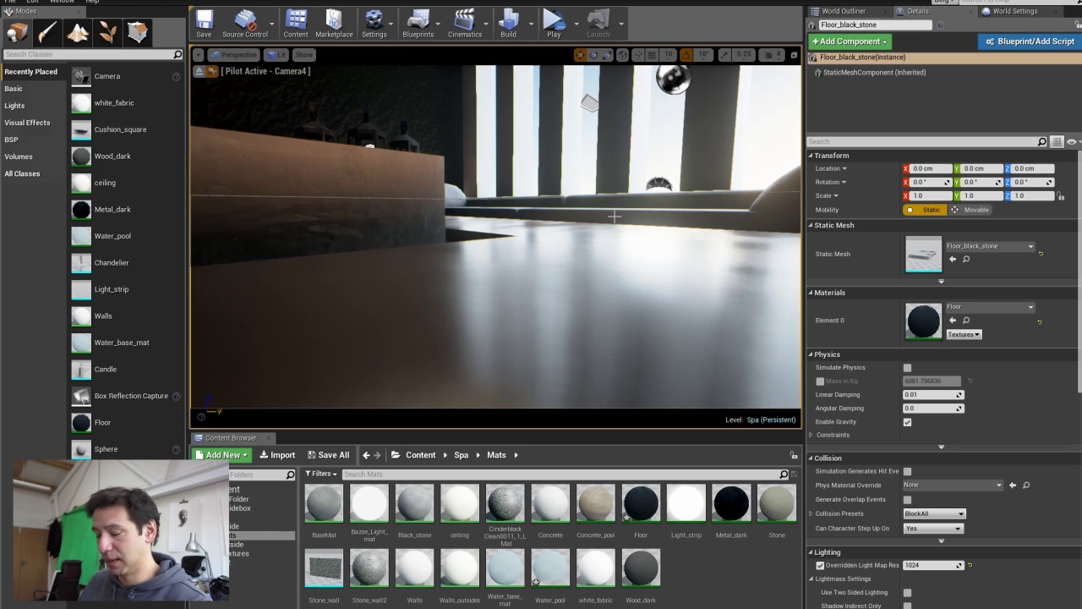
pyautogui.moveTo(609, 207); pyautogui.dragTo(608, 206, button='right')
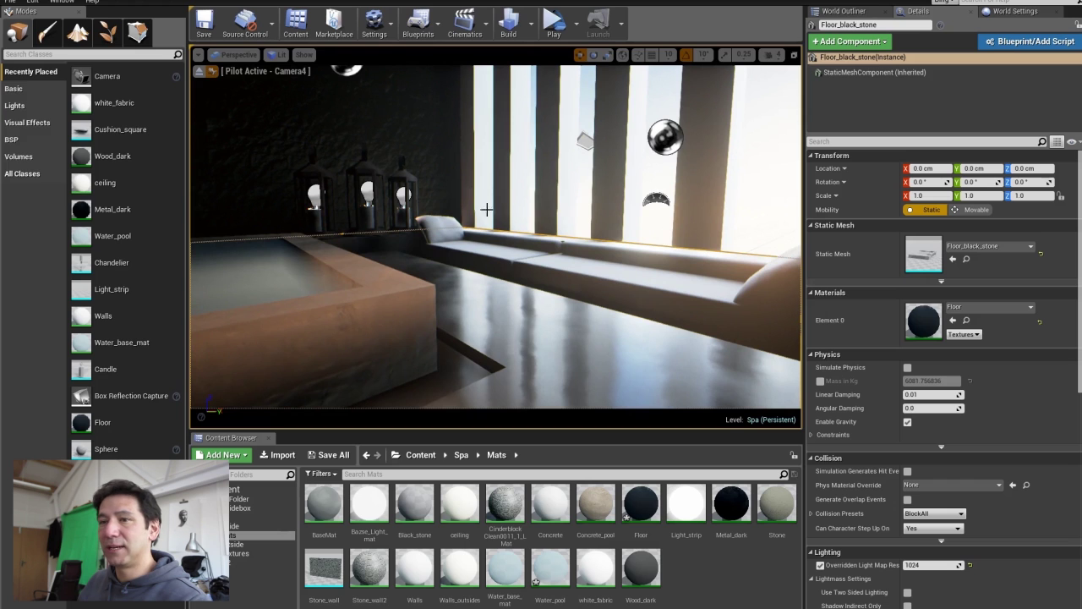
pyautogui.click(848, 12)
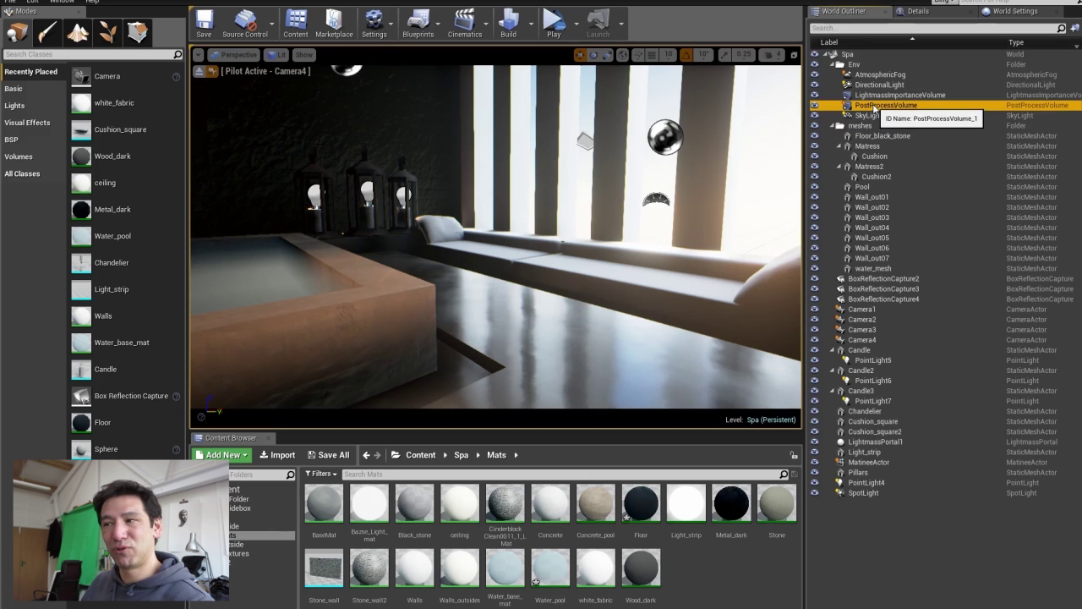
# Open the PostProcessVolume's Film settings and lower Crush Highlights from 0.458716 to 0.110092.
pyautogui.click(929, 13)
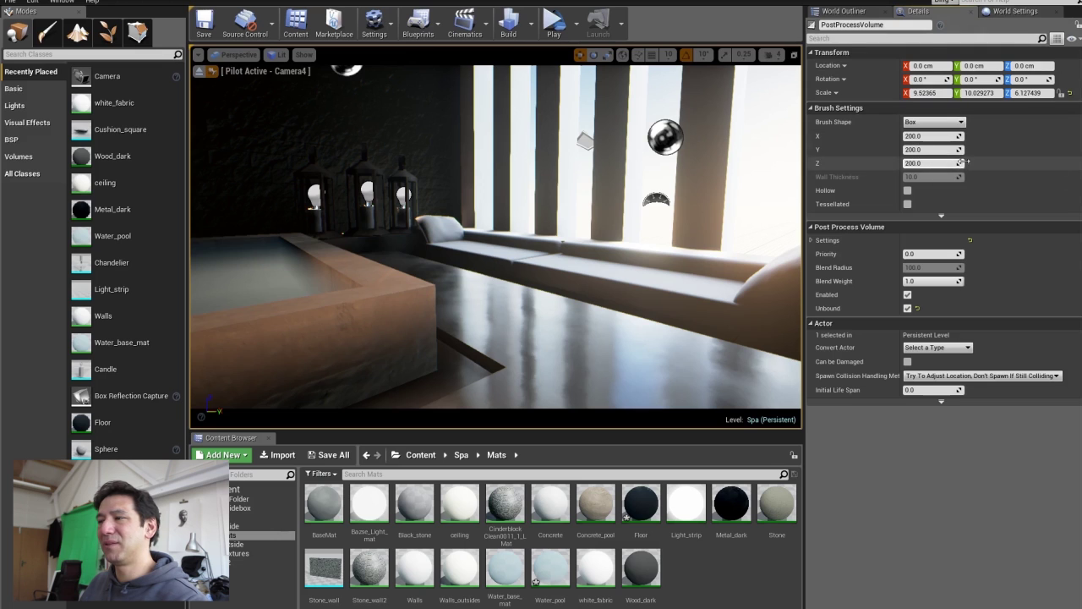
pyautogui.click(813, 240)
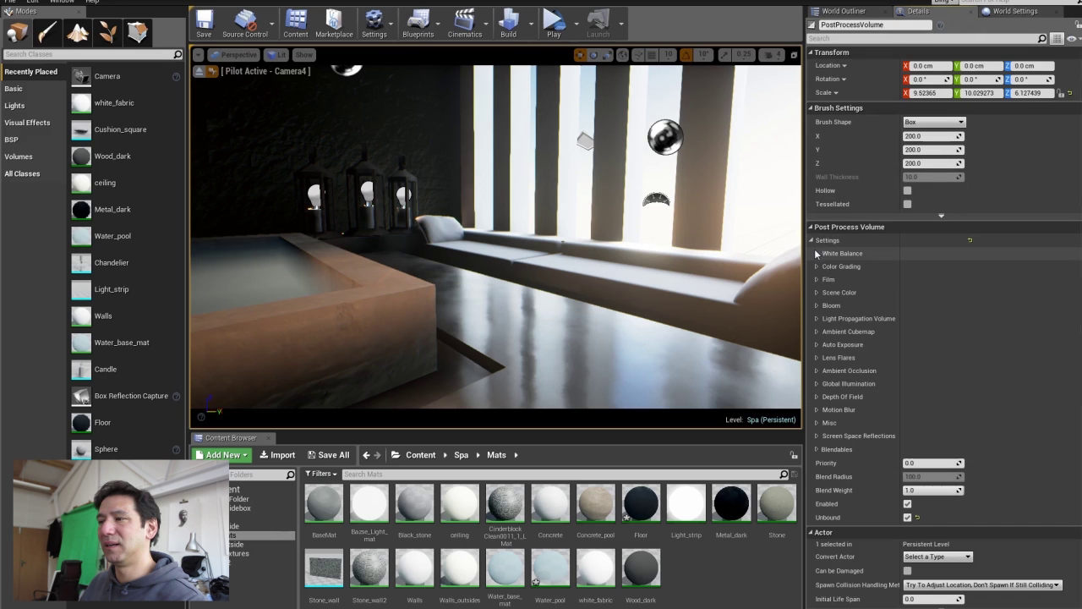
pyautogui.click(817, 266)
pyautogui.click(817, 266)
pyautogui.click(818, 279)
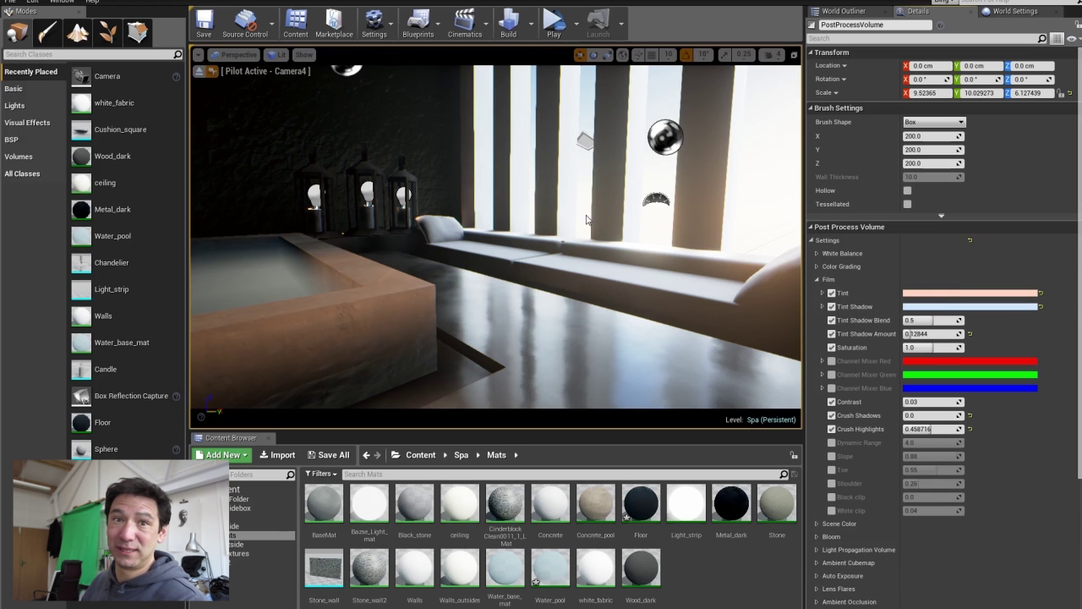
pyautogui.moveTo(612, 220); pyautogui.dragTo(494, 148, button='right')
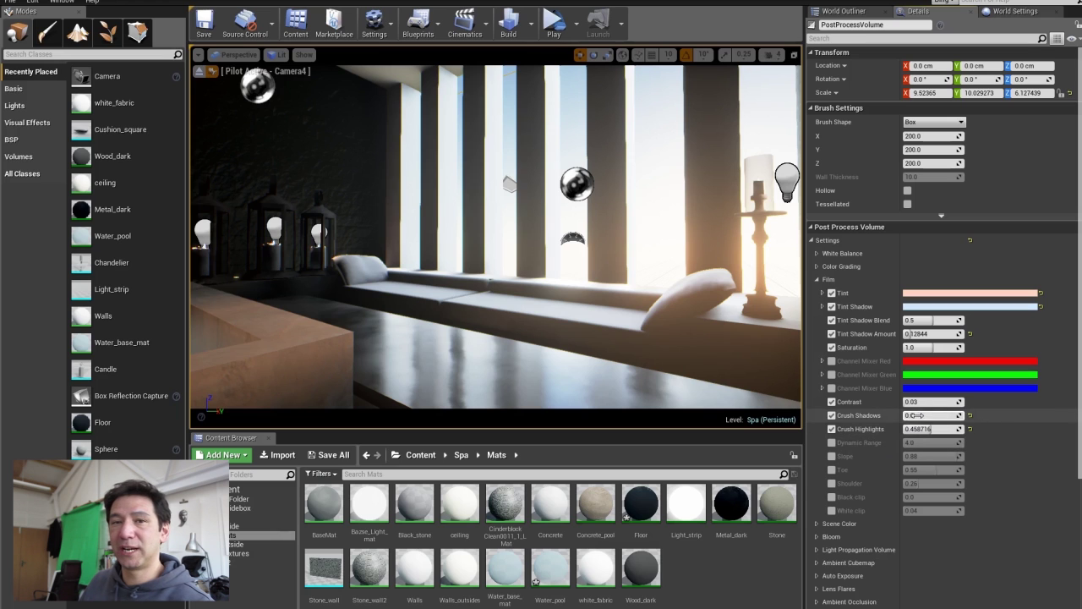
pyautogui.moveTo(958, 415); pyautogui.dragTo(929, 428)
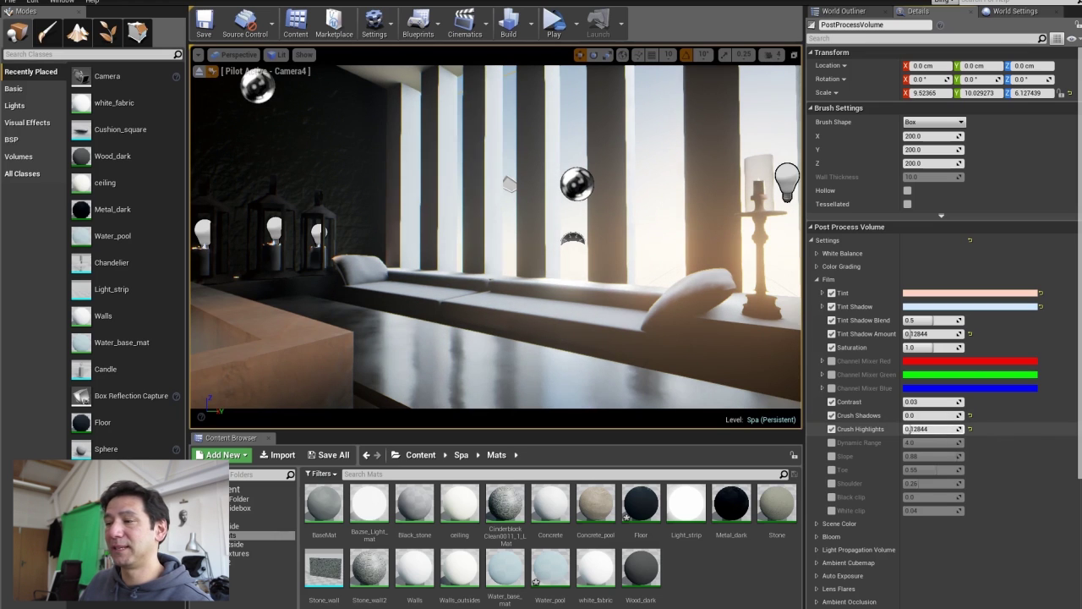
# Inspect the PostProcessVolume's Scene Color tint and Bloom settings, leaving them unchanged.
pyautogui.click(817, 280)
pyautogui.click(817, 292)
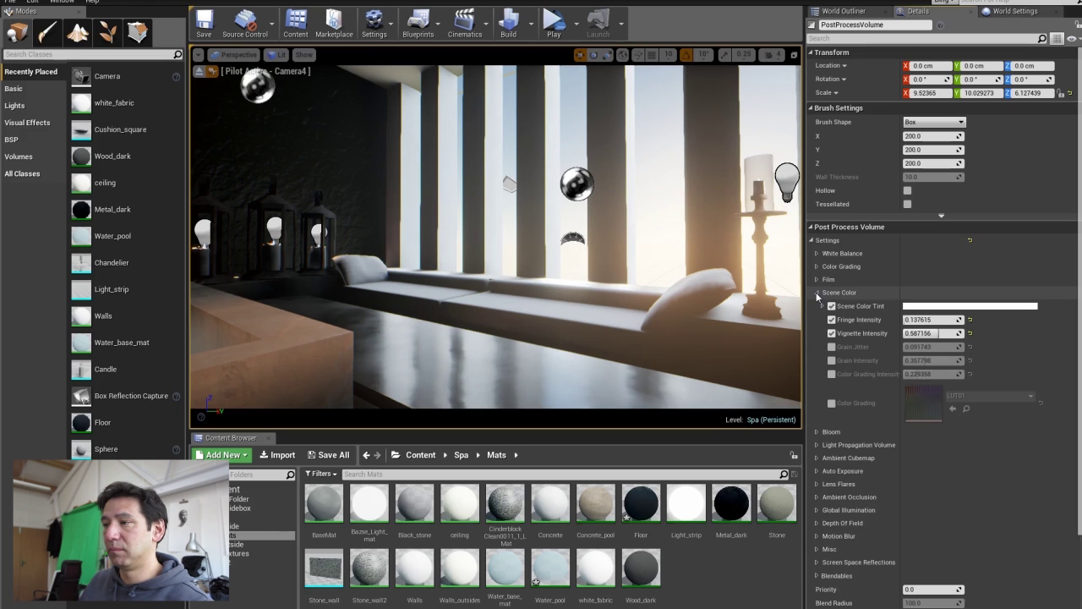
pyautogui.click(970, 305)
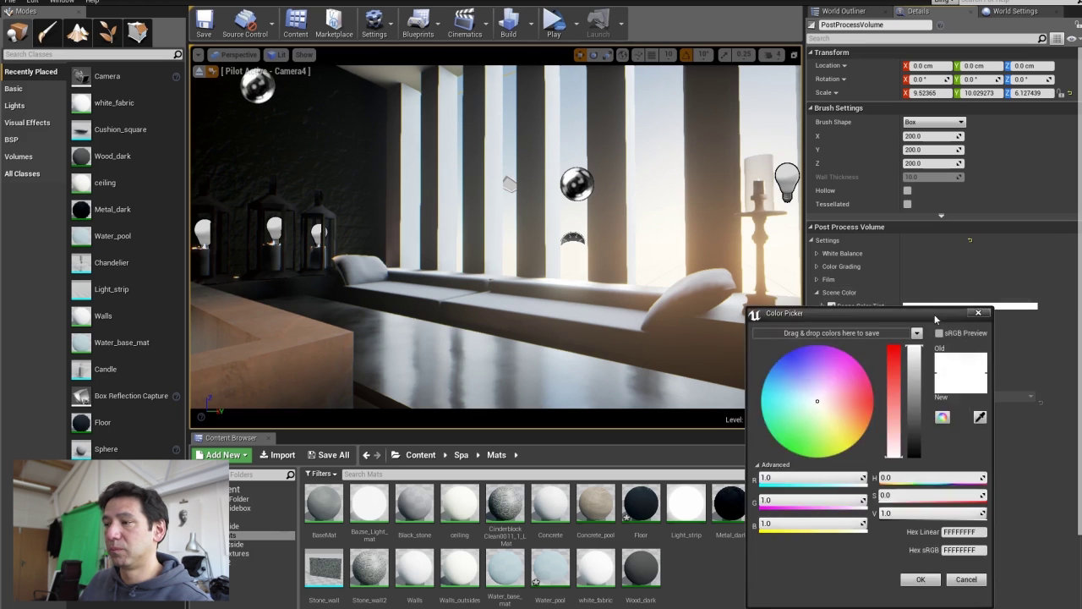
pyautogui.click(980, 319)
pyautogui.click(817, 292)
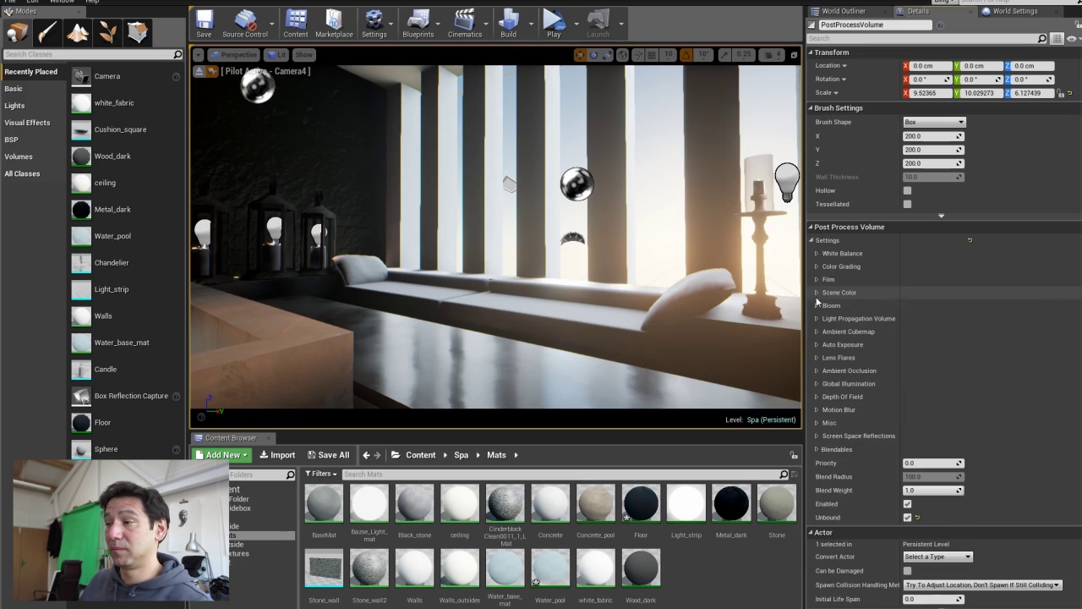
pyautogui.click(817, 306)
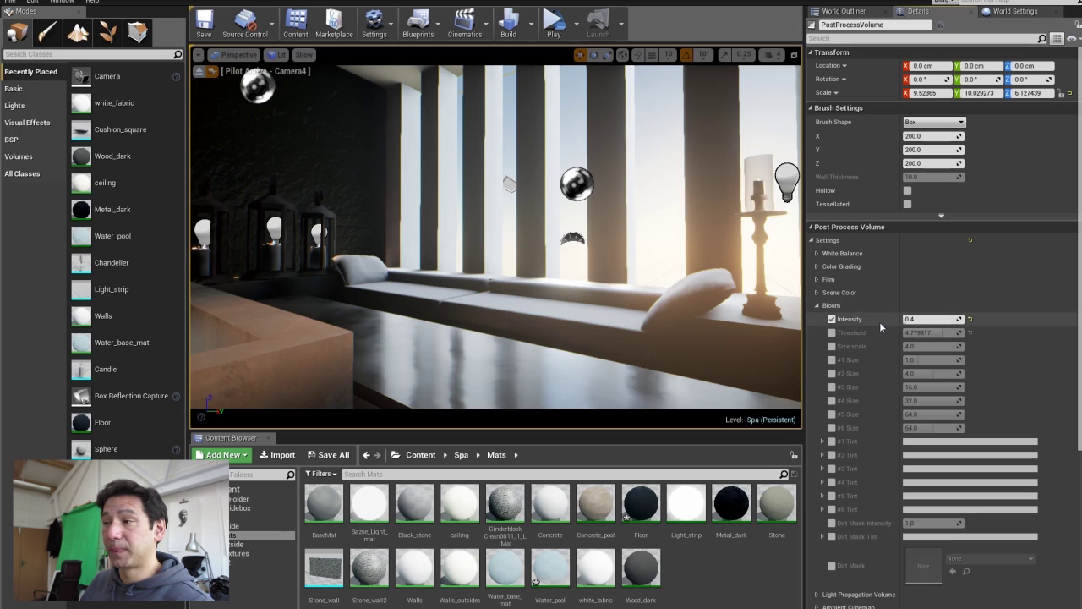
pyautogui.moveTo(636, 254); pyautogui.dragTo(678, 240, button='right')
pyautogui.click(817, 306)
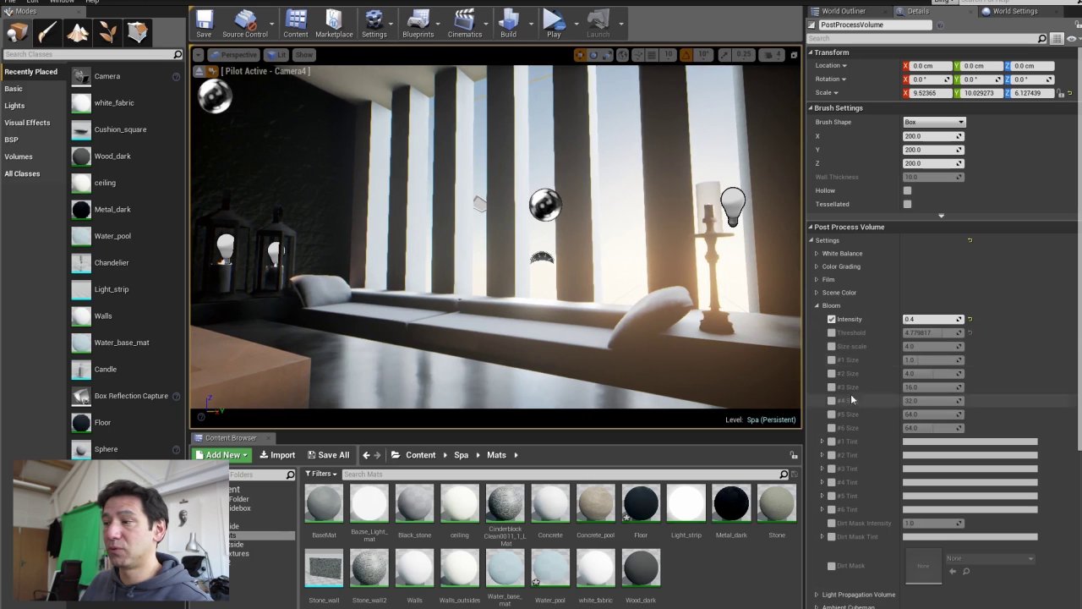
# Lower the Auto Exposure Exposure Bias from 1.5 to 0.178896 to dim the spa.
pyautogui.click(816, 344)
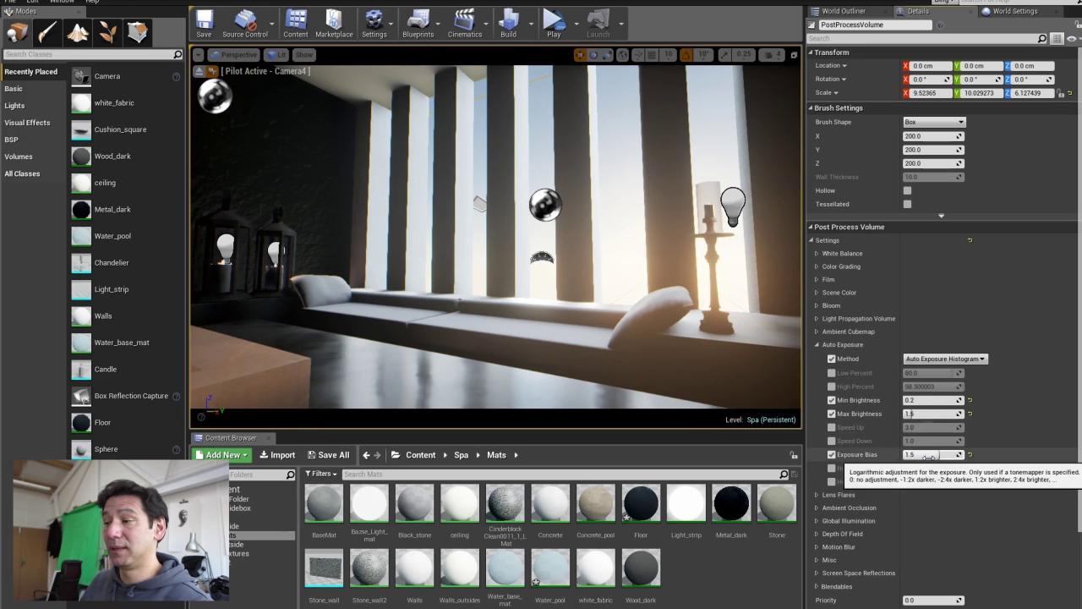
pyautogui.moveTo(938, 454)
pyautogui.mouseDown()
pyautogui.moveTo(955, 454)
pyautogui.moveTo(920, 454)
pyautogui.mouseUp()
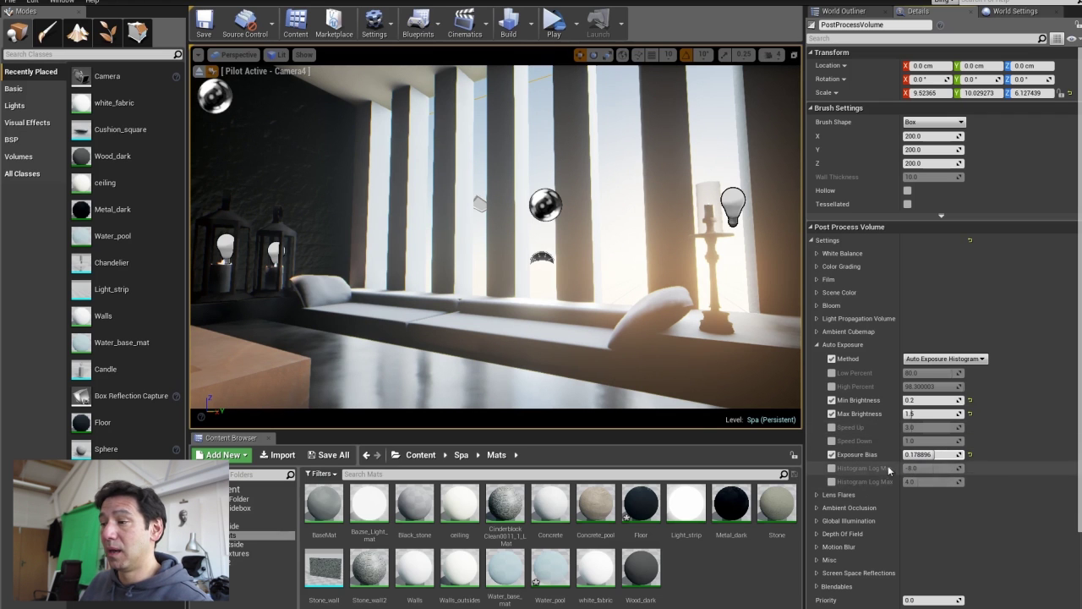
pyautogui.click(816, 344)
pyautogui.scroll(-10, 631, 275)
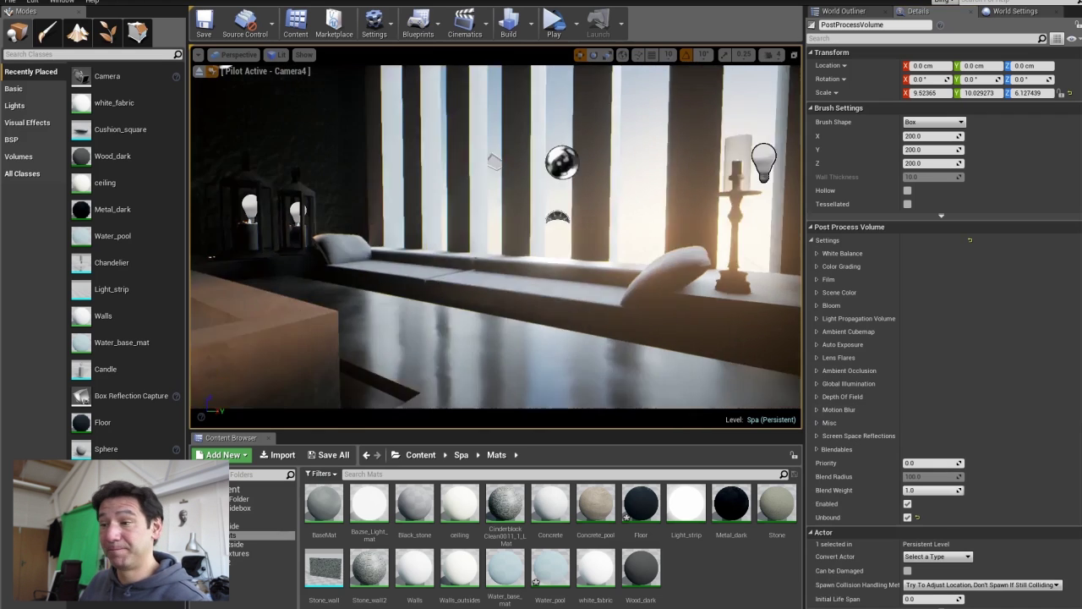
# Launch the Spa level in the headset as a standalone VR Preview.
pyautogui.moveTo(623, 245)
pyautogui.mouseDown(button='right')
pyautogui.moveTo(605, 247)
pyautogui.moveTo(643, 249)
pyautogui.mouseUp(button='right')
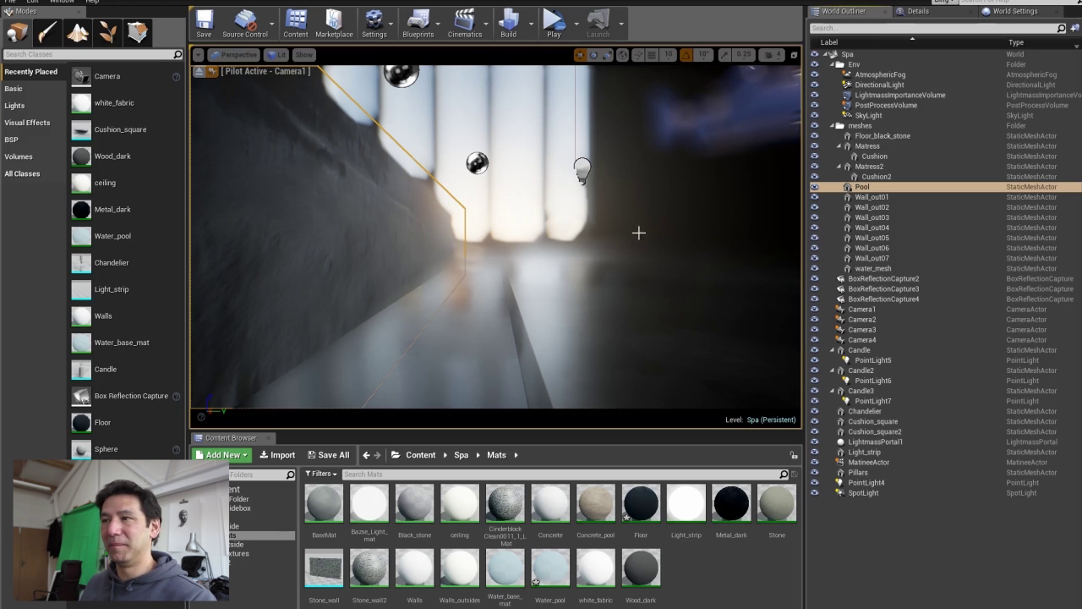
pyautogui.click(556, 30)
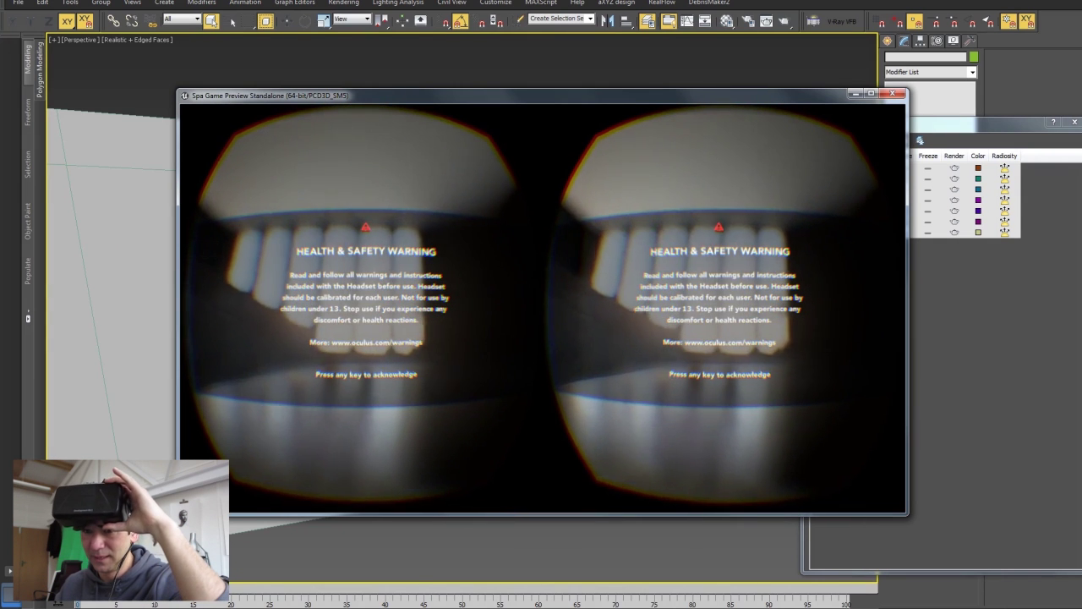
# Acknowledge the Oculus health and safety warning to enter the live headset view.
pyautogui.press('space')
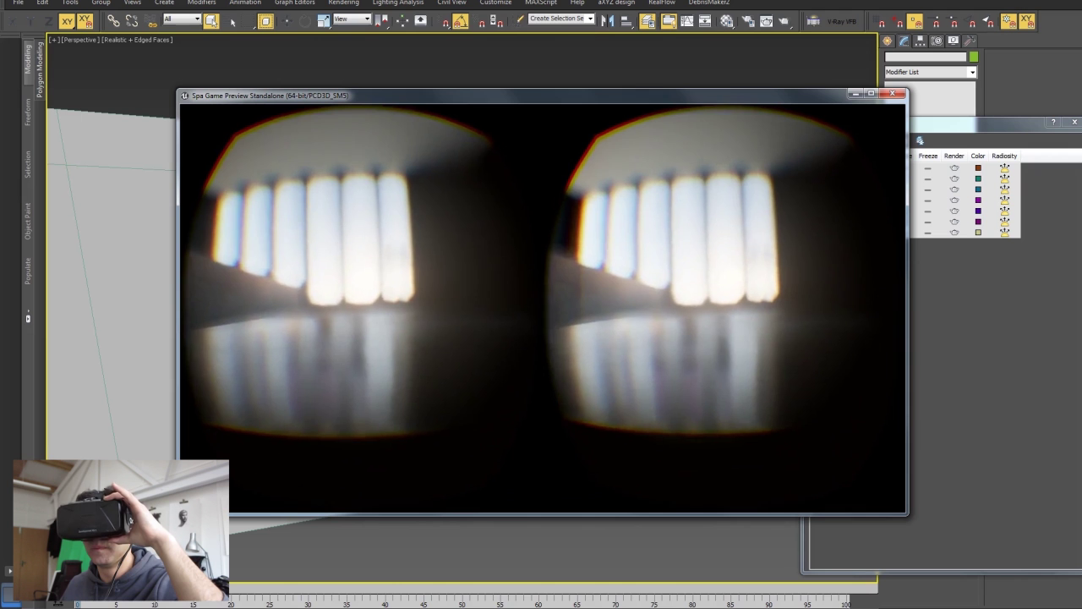